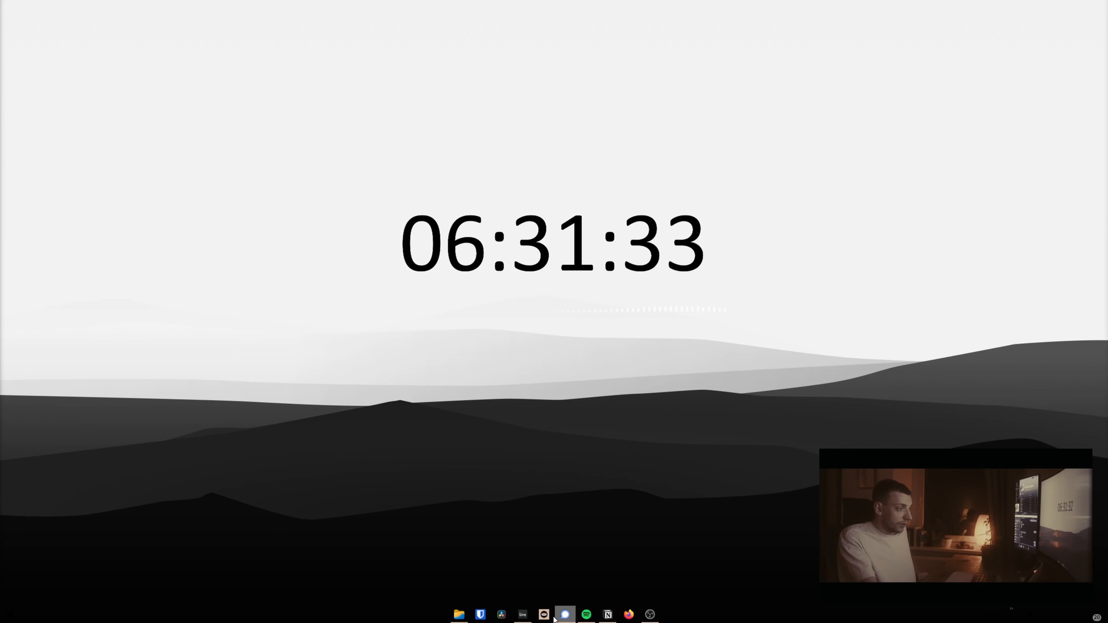
- Switch to Ableton Live and look over the empty clip slots of the LABS and audio tracks in Session View
left_click(521, 615)
key("Tab")
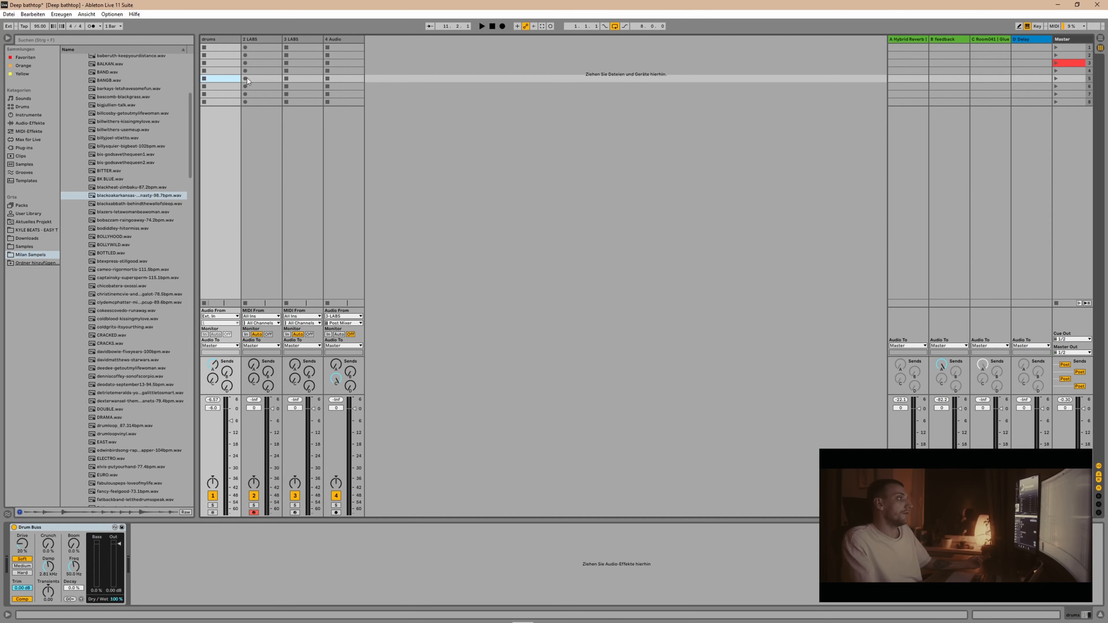
left_click(266, 73)
left_click(308, 78)
left_click(347, 78)
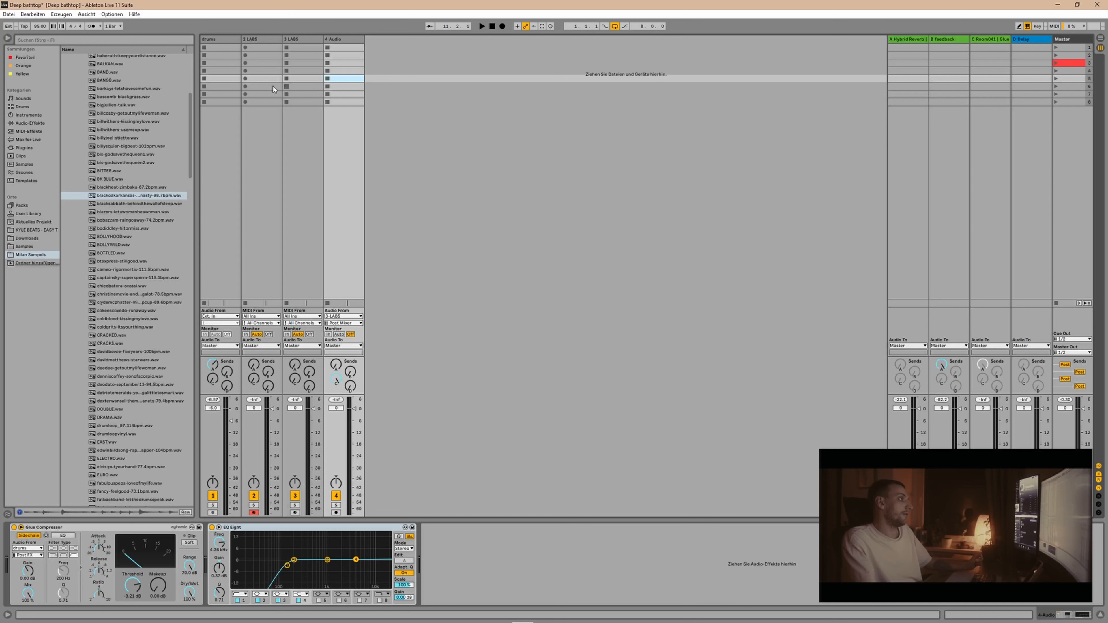
- Examine the device chains of the drums track, the first LABS track and the audio track in Session View
left_click(220, 63)
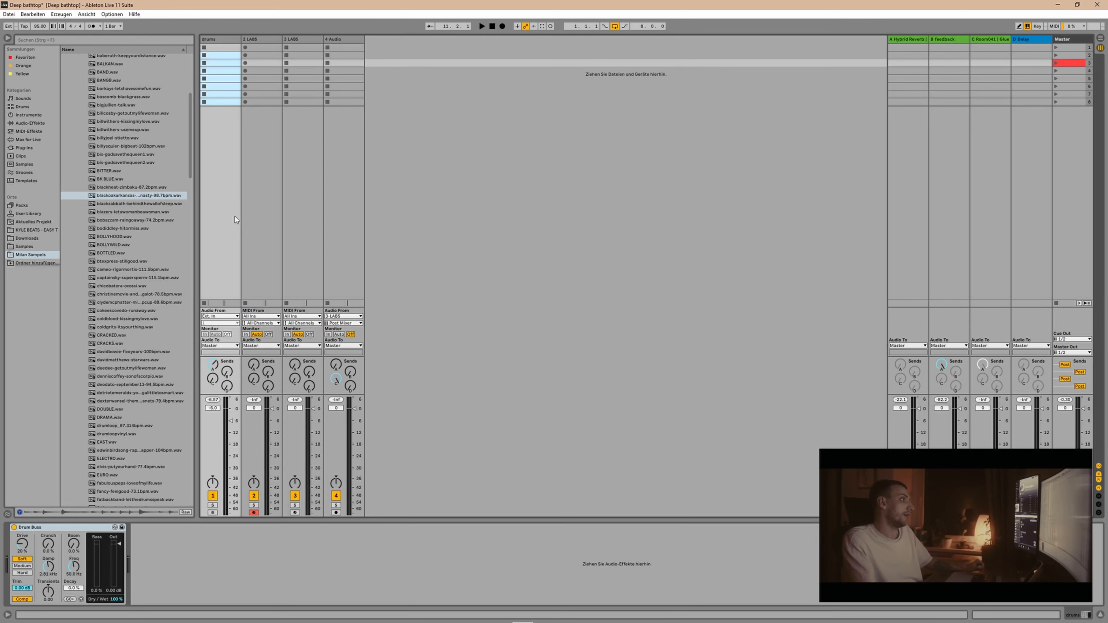
left_click(218, 135)
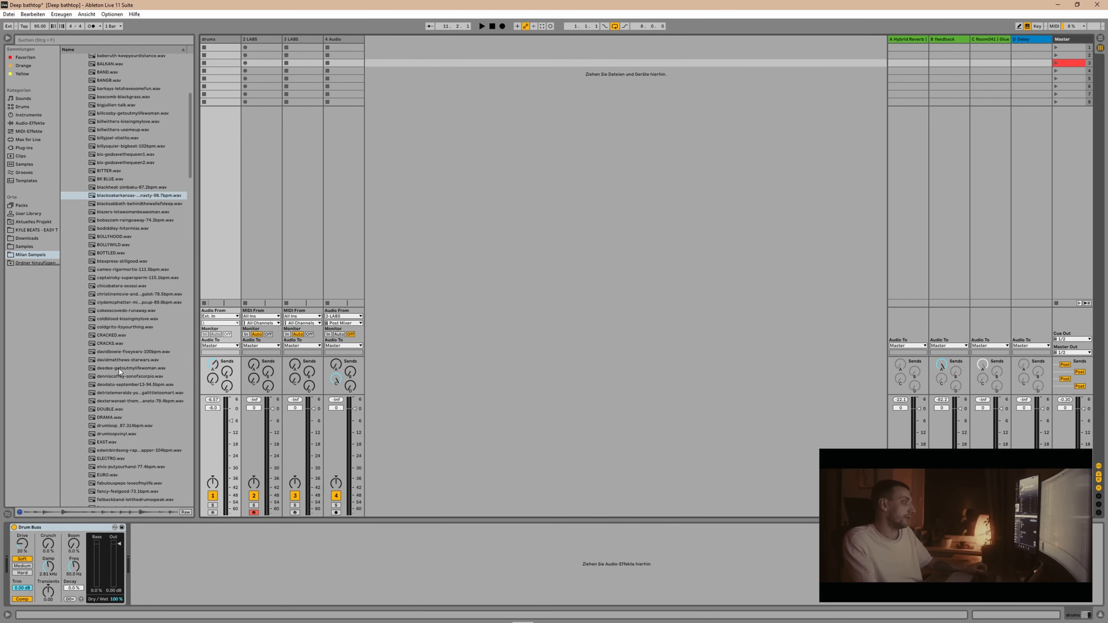
left_click(267, 69)
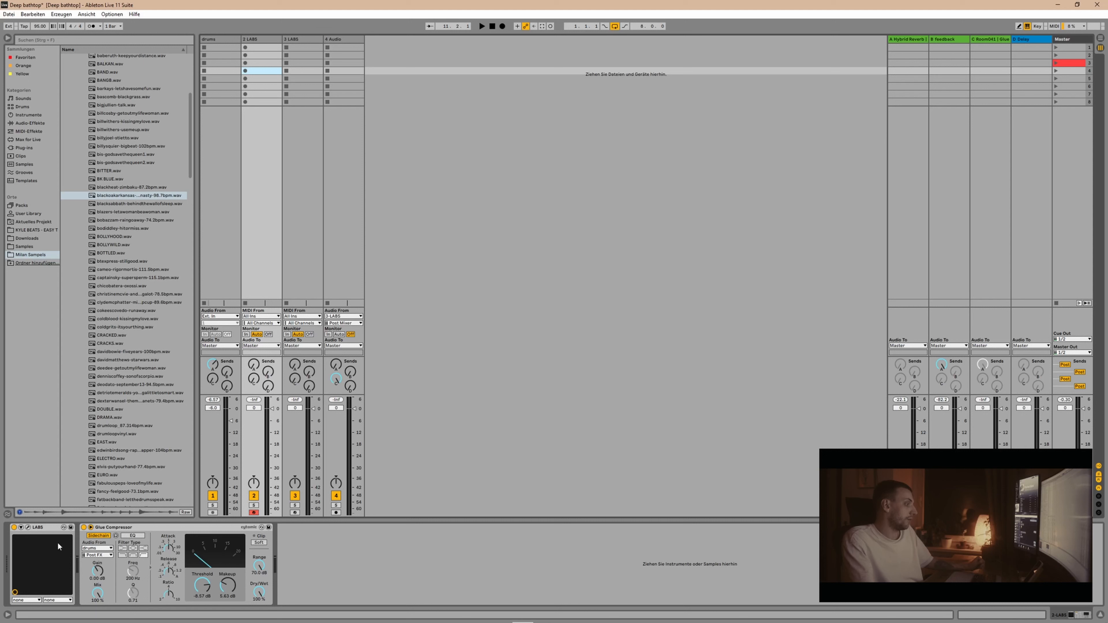
left_click(352, 63)
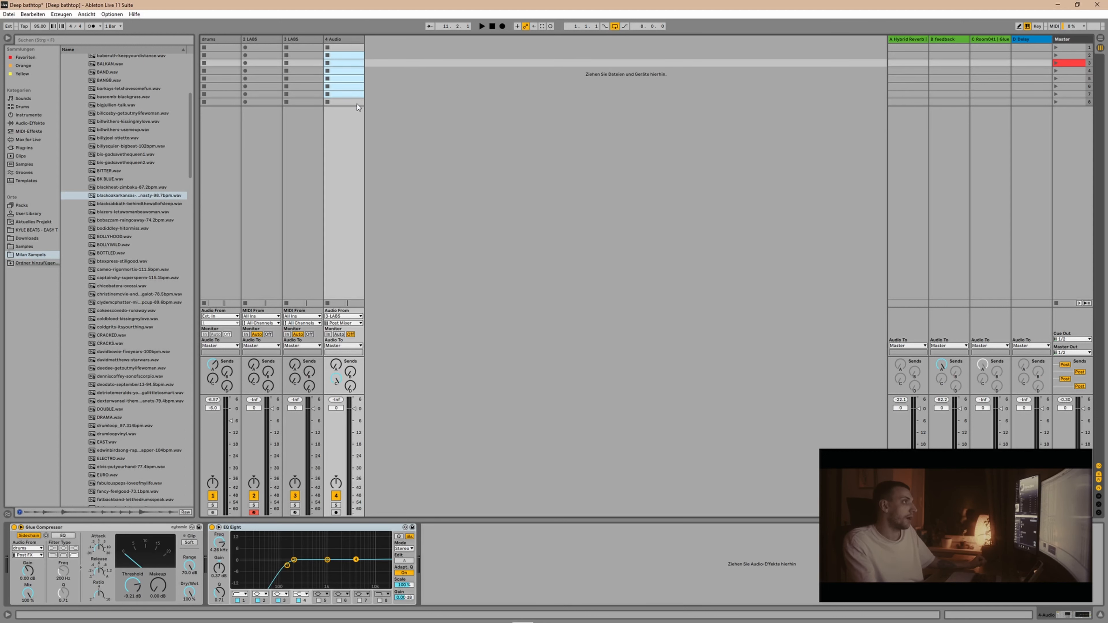
left_click(403, 191)
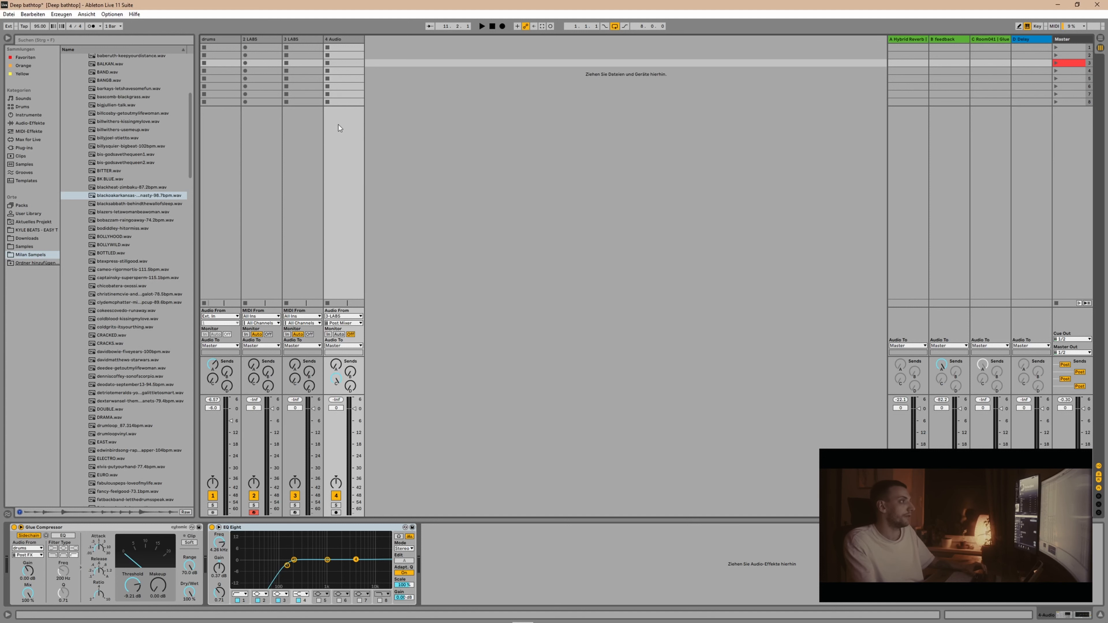
left_click(286, 179)
left_click(213, 144)
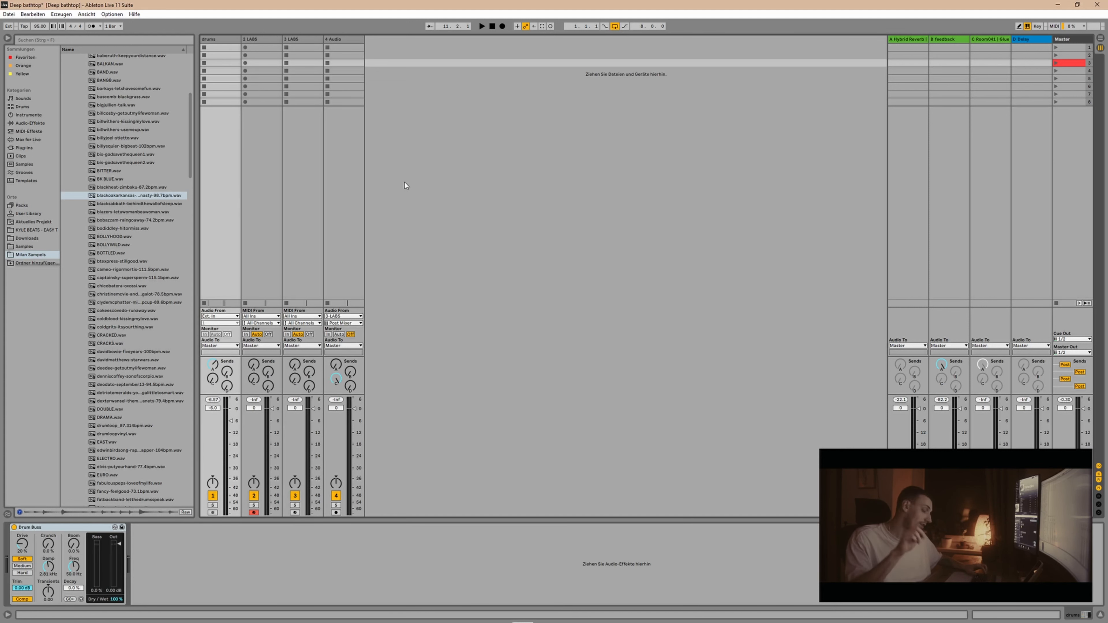
- Switch to Arrangement View and turn on looping over the eight-bar drum clip
key("Tab")
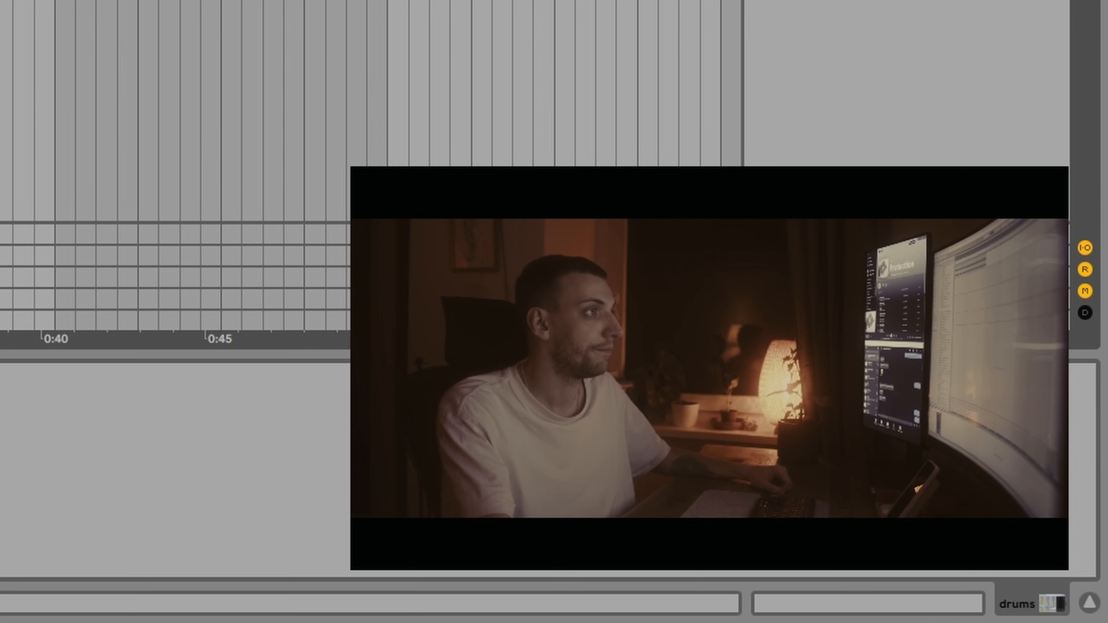
left_click(294, 97)
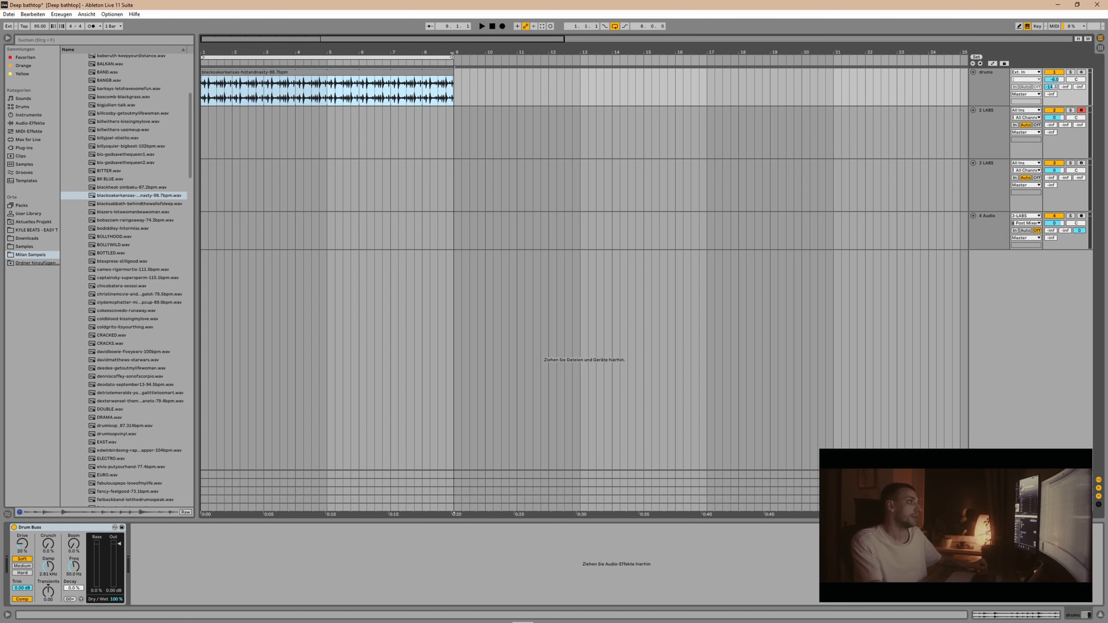
mouse_move(452, 57)
left_mouse_down()
mouse_move(239, 57)
mouse_move(452, 57)
left_mouse_up()
left_click(303, 131)
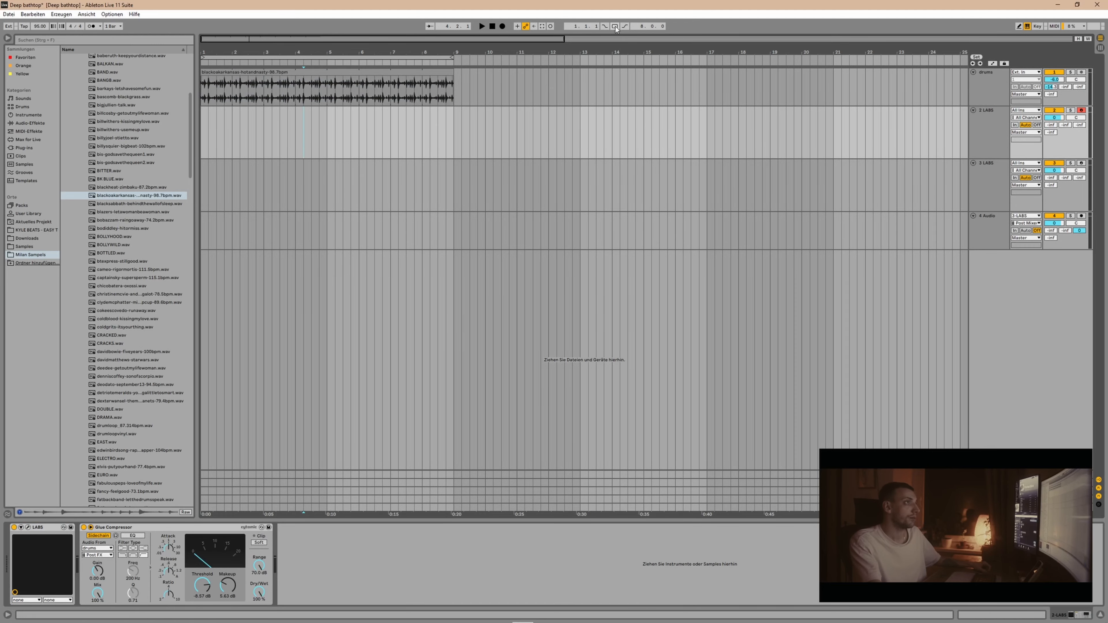
left_click(615, 26)
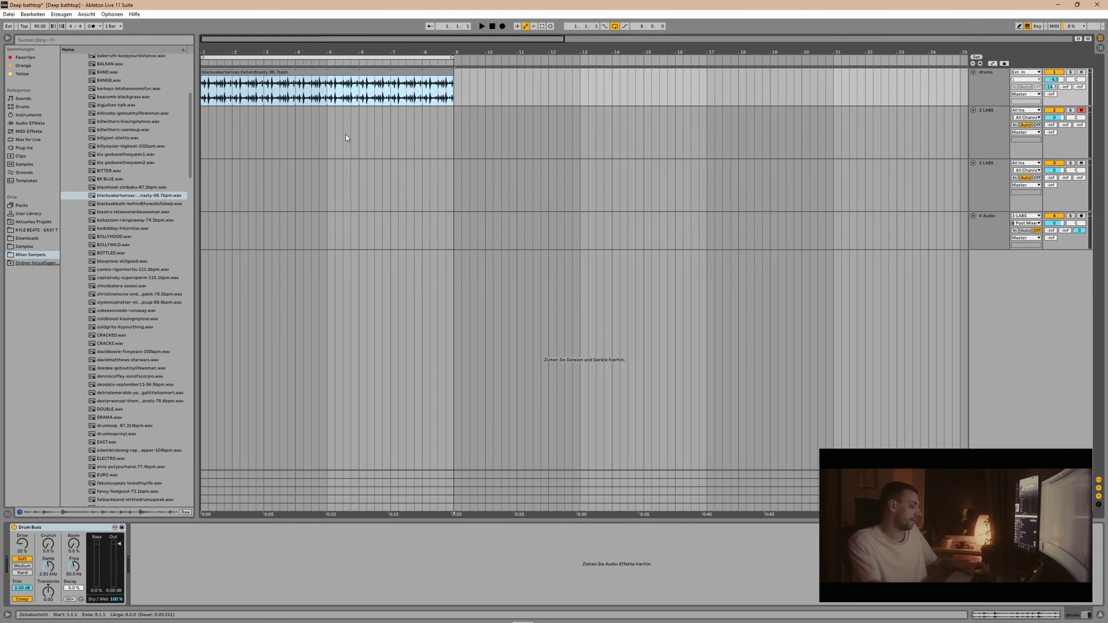
- Show the Session View once more and return to the Arrangement View
key("Tab")
left_click(216, 48)
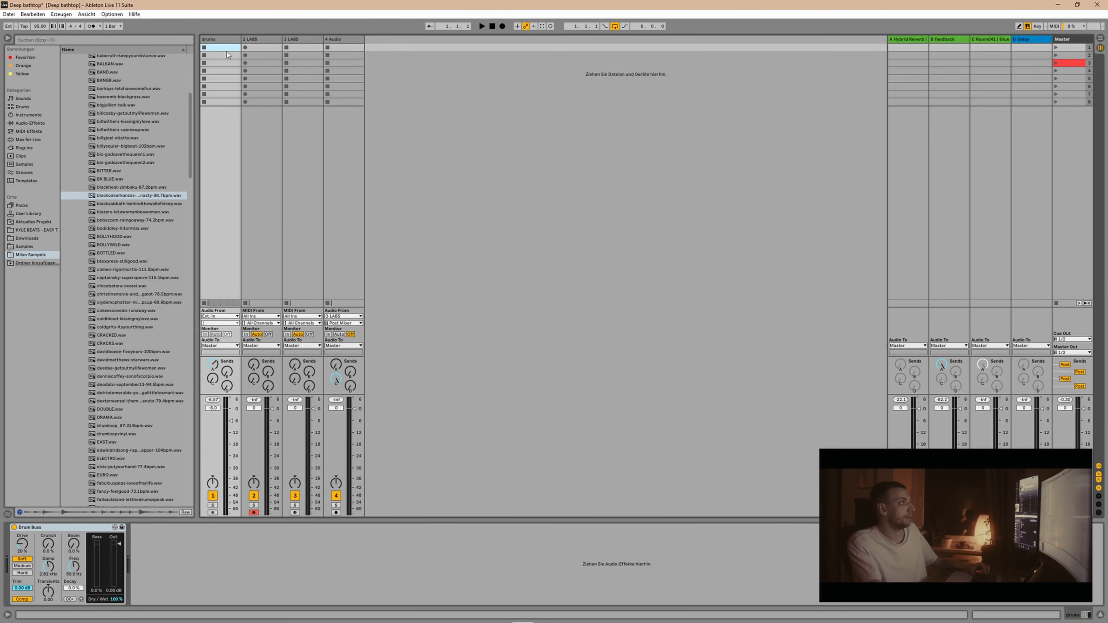
key("Tab")
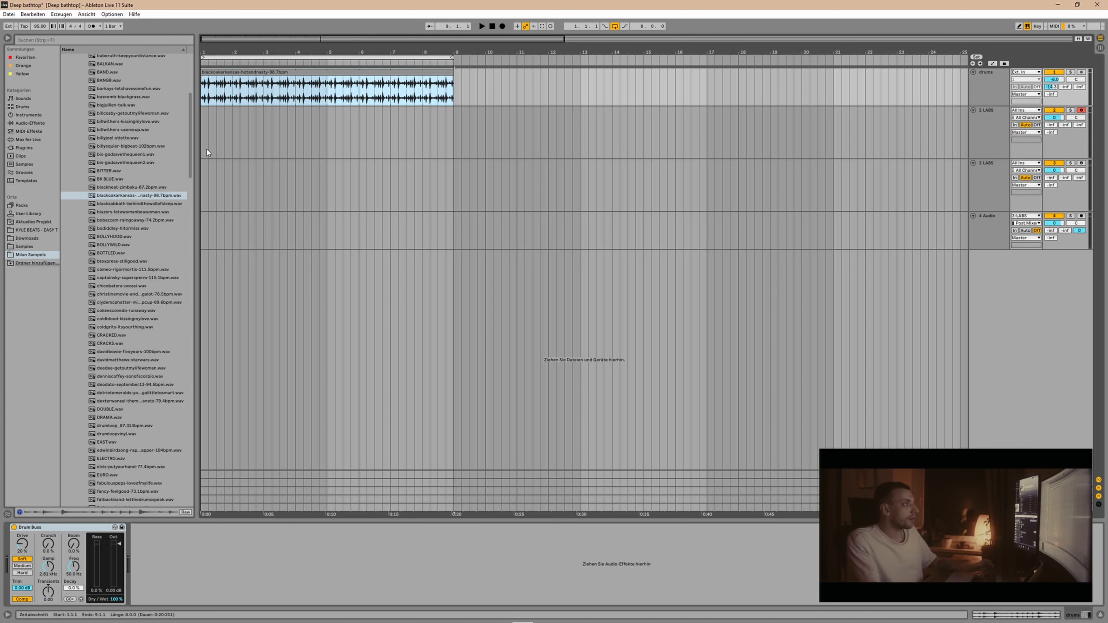
- Play back the drum loop in the arrangement and stop it
key("space")
left_click_drag(453, 75, 231, 75)
key("space")
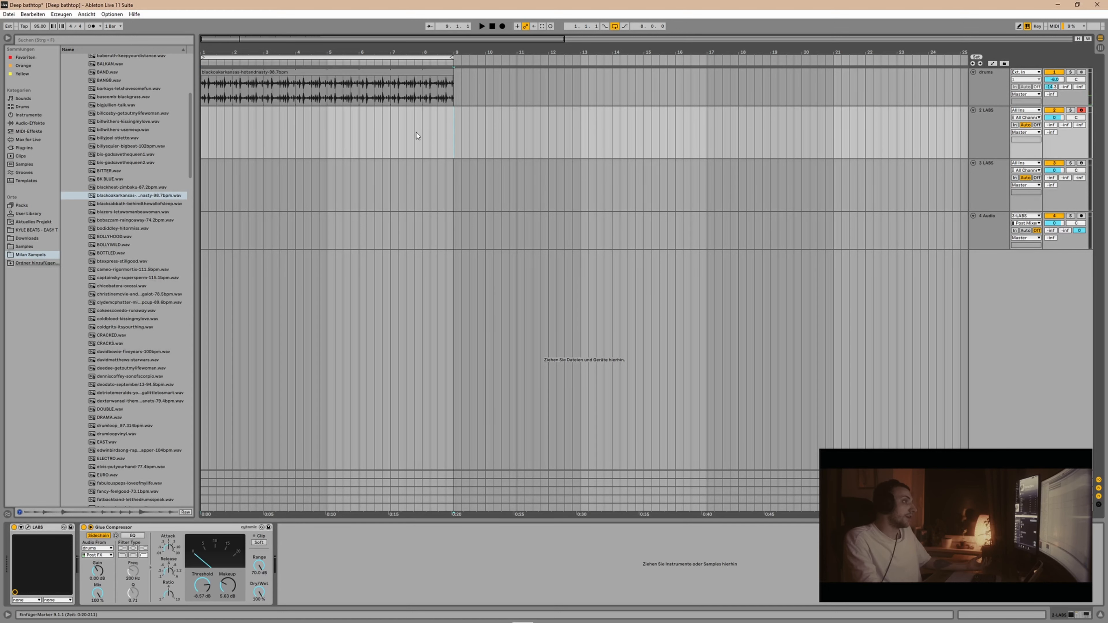
left_click(316, 143)
key("Tab")
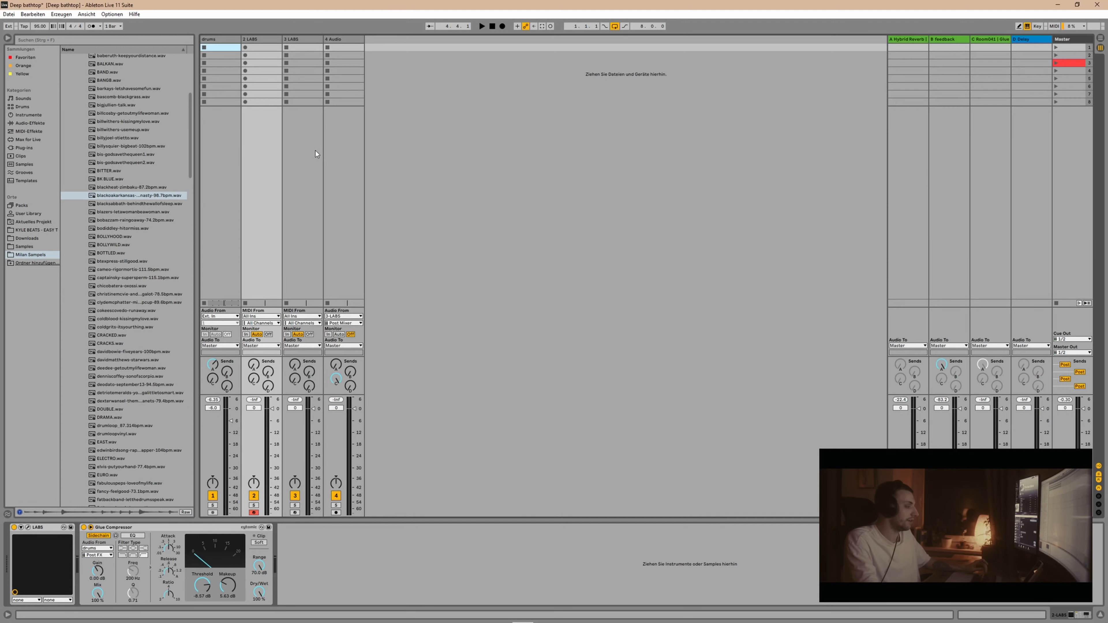
key("Tab")
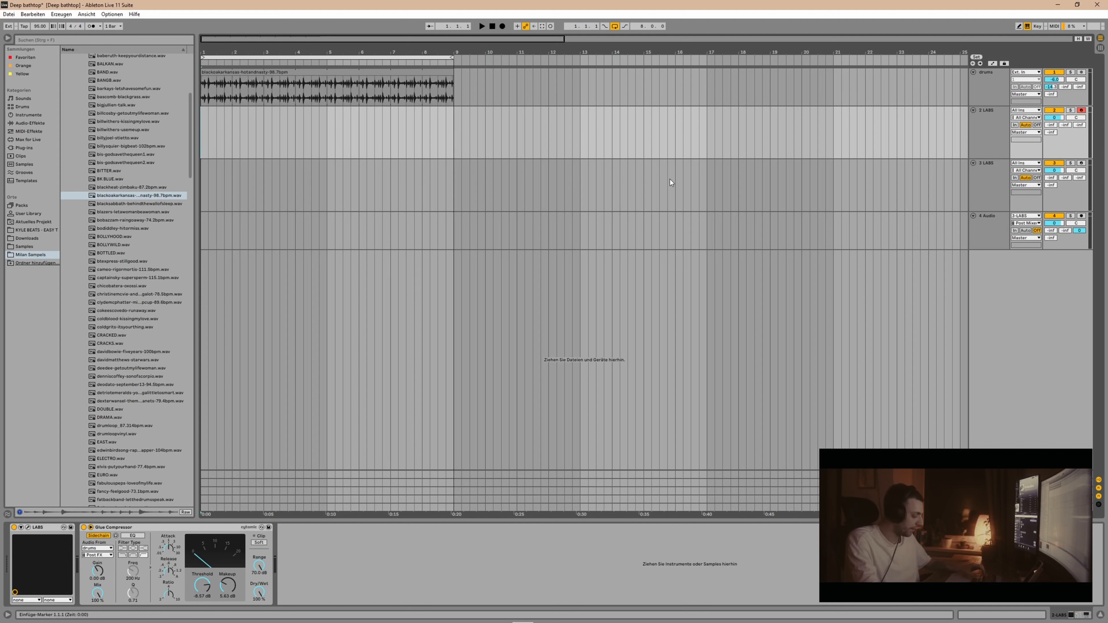
- Record an eight-bar MIDI bass line on the first LABS track and select all of its notes
left_click(502, 26)
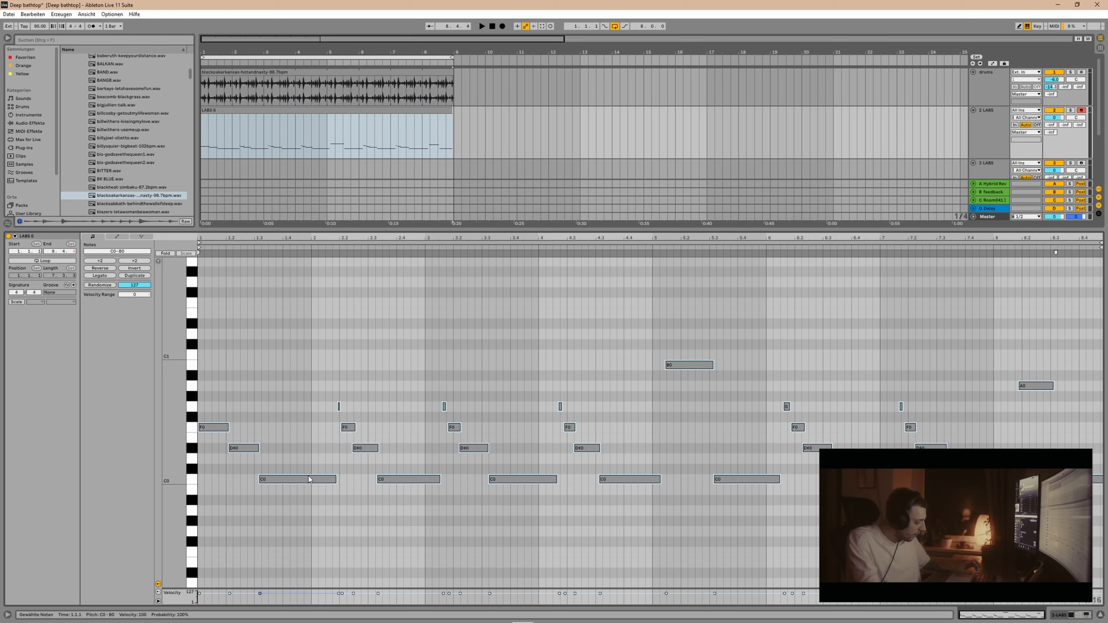
left_click(420, 374)
key("ctrl+a")
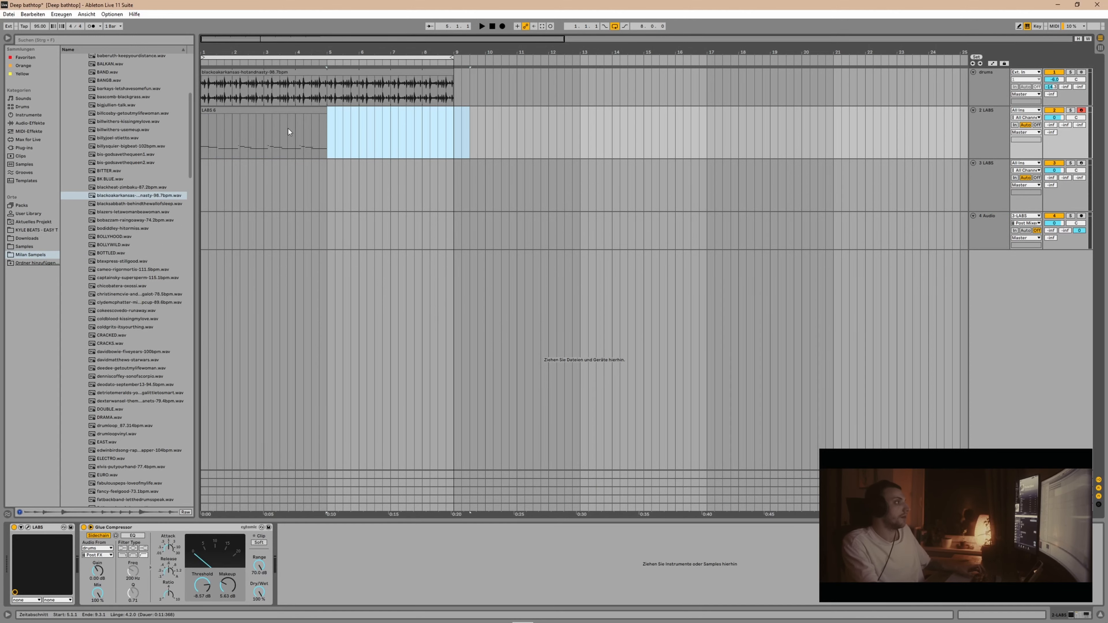
- Duplicate the four-bar LABS bass clip so the copy fills bars 5 to 8
left_click(295, 205)
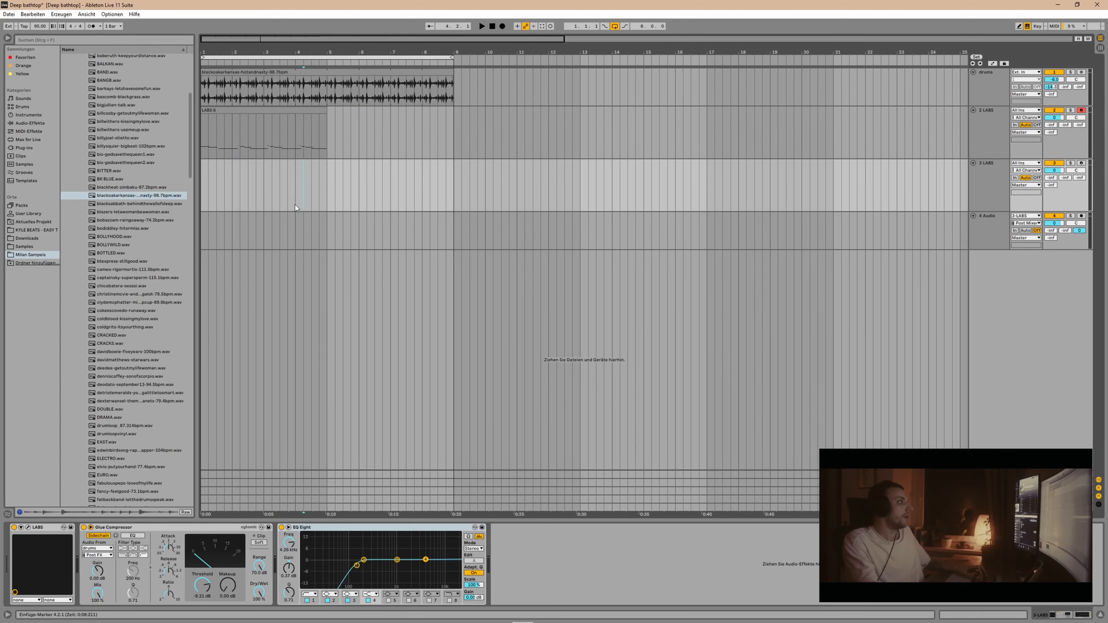
left_click(270, 113)
key("ctrl+d")
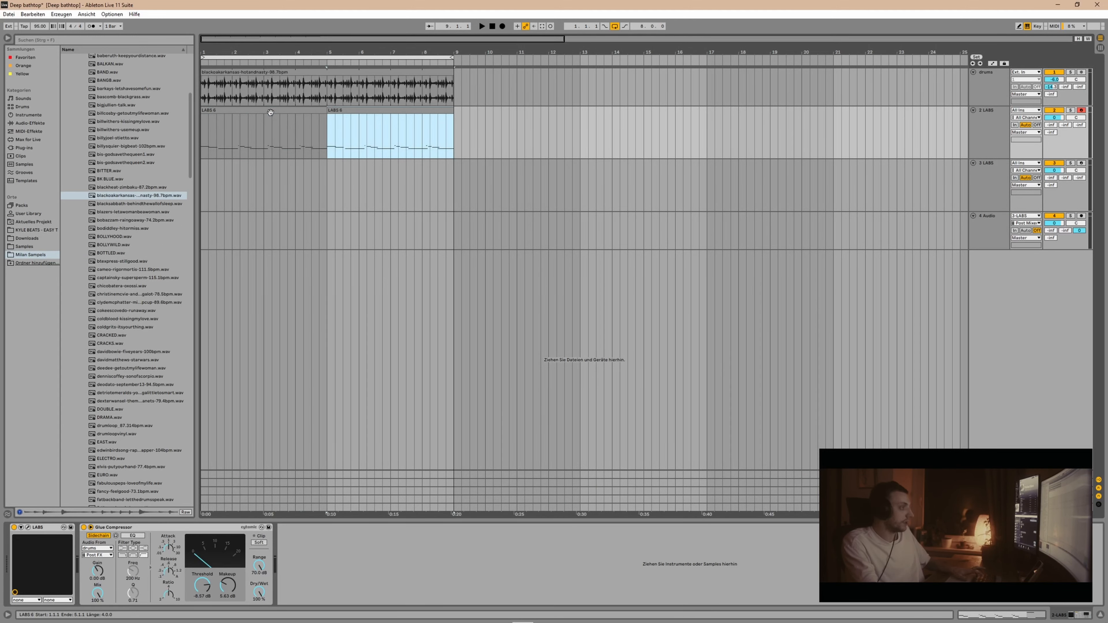
- Duplicate the first bass clip again over bars 5 to 8 and delete the copy
left_click(514, 200)
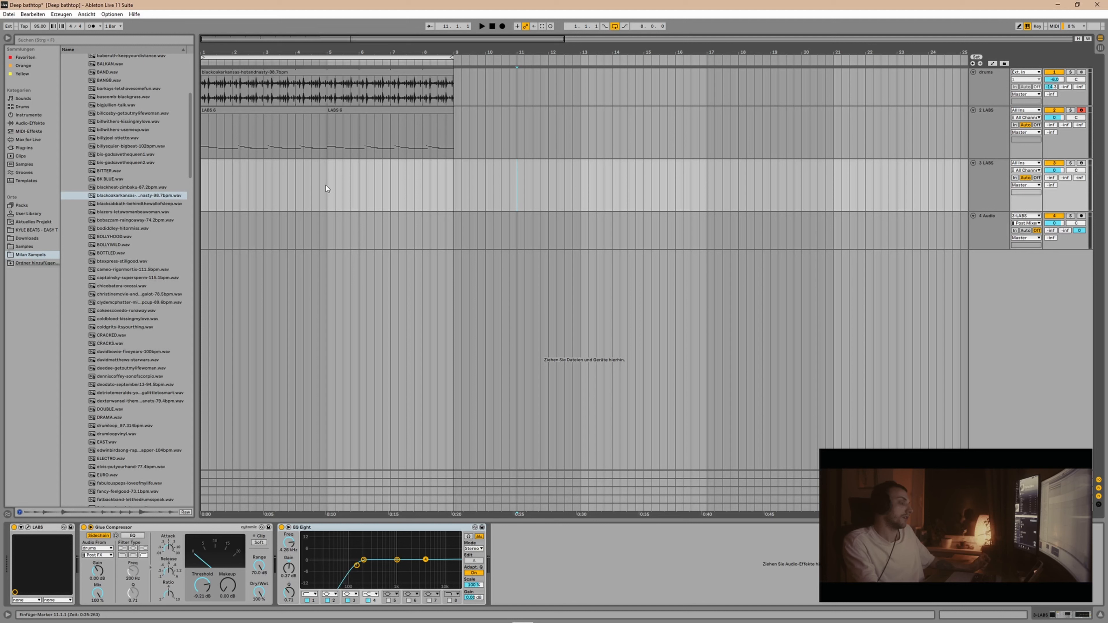
left_click(289, 109)
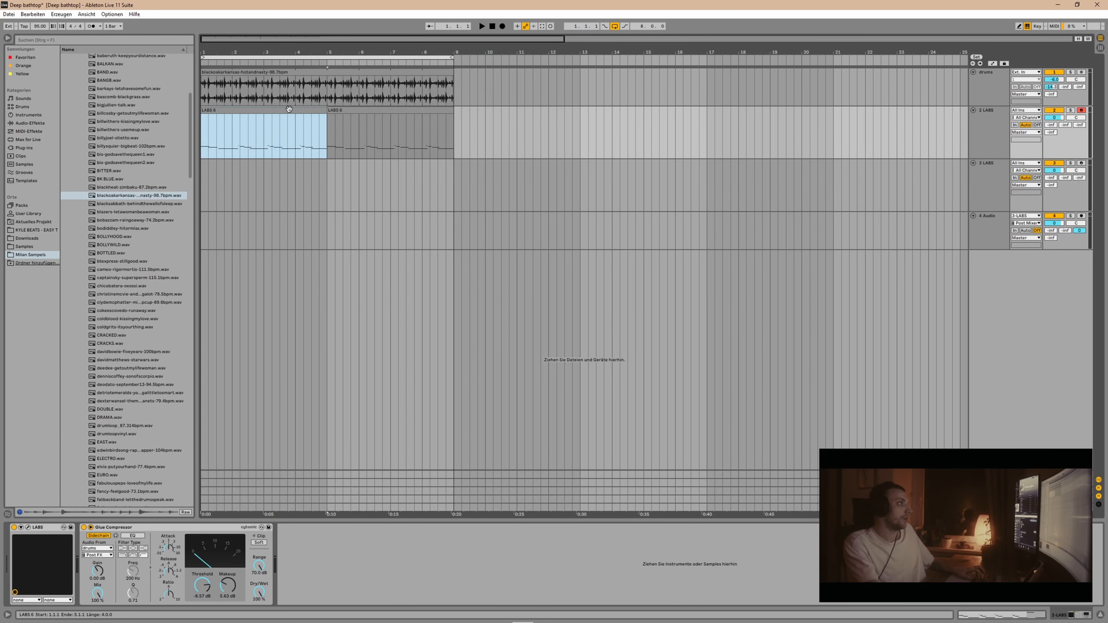
key("ctrl+d")
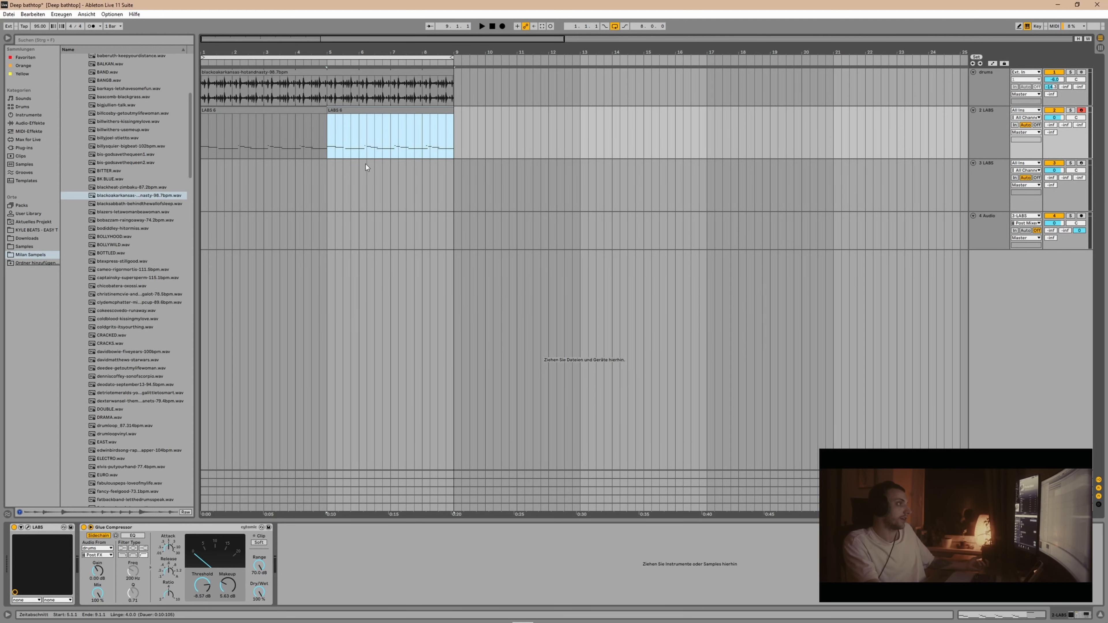
key("Delete")
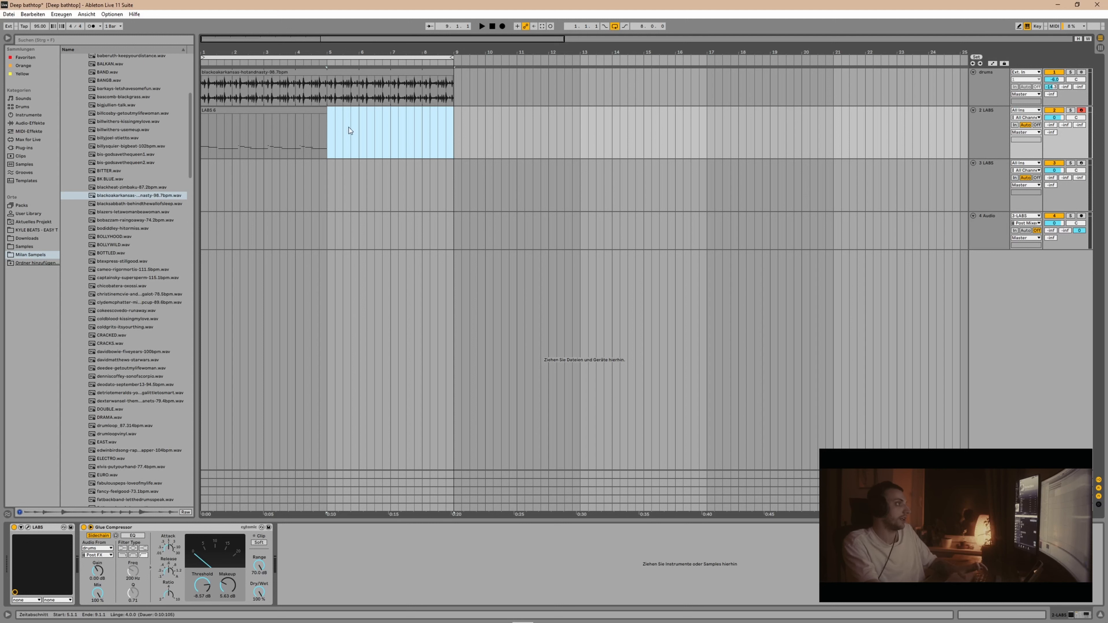
left_click_drag(326, 211, 201, 142)
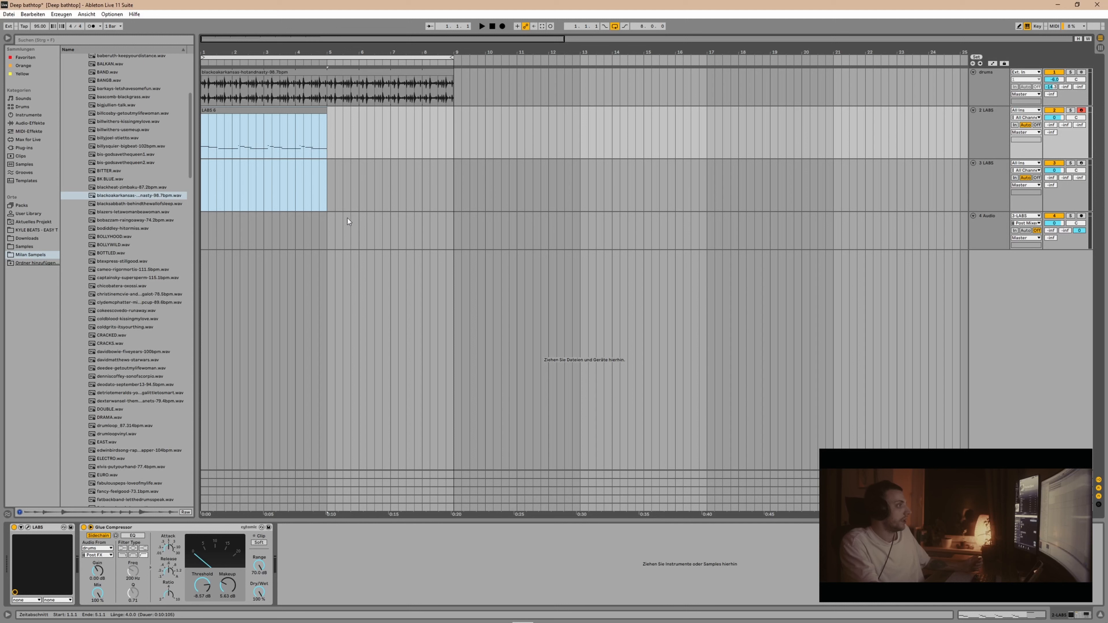
left_click(374, 220)
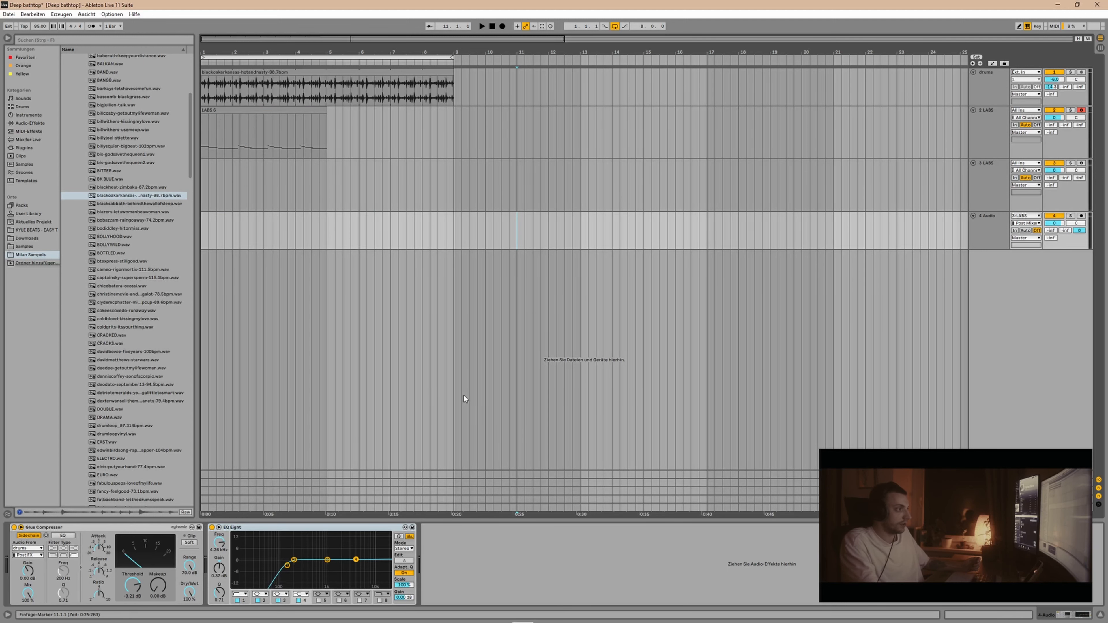
left_click(331, 130)
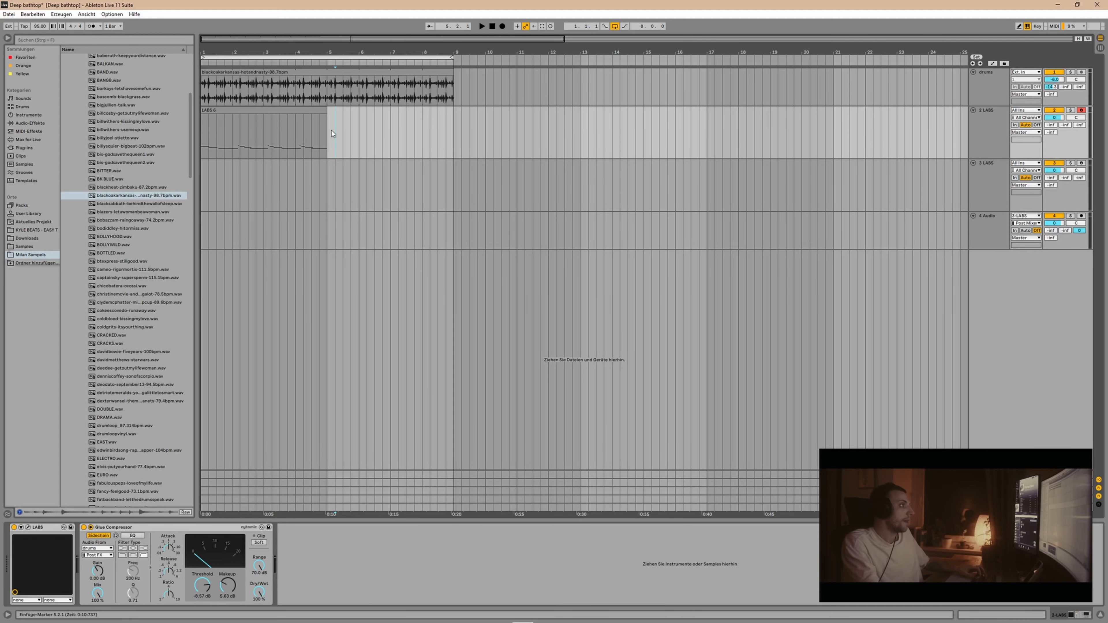
- View the notes of the four-bar bass clip and duplicate the clip into bars 5 to 8
left_click(300, 110)
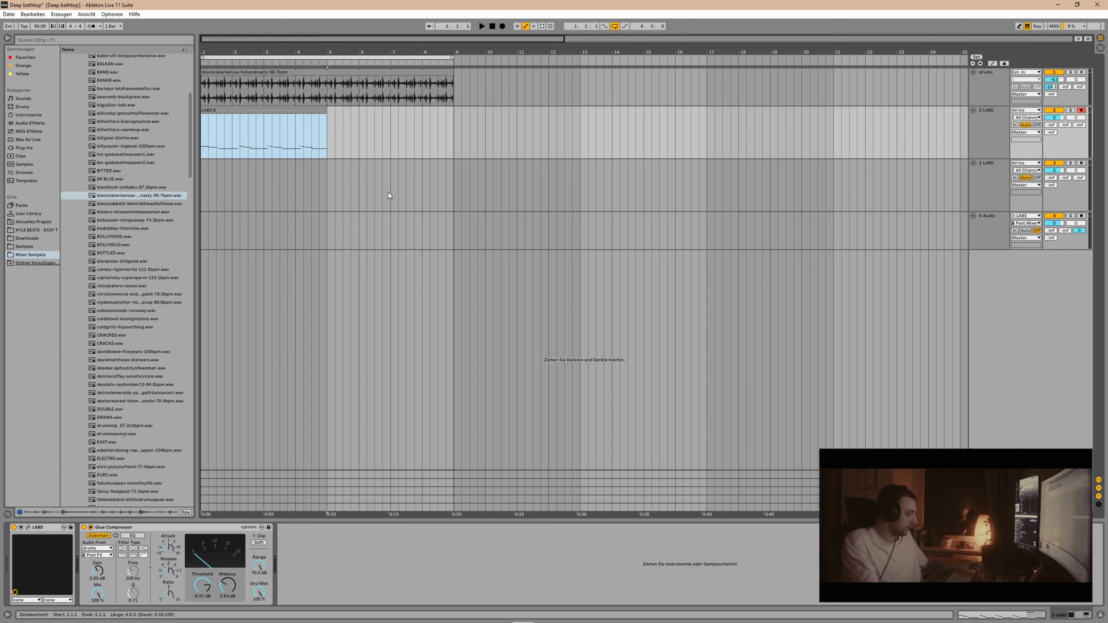
key("shift+Tab")
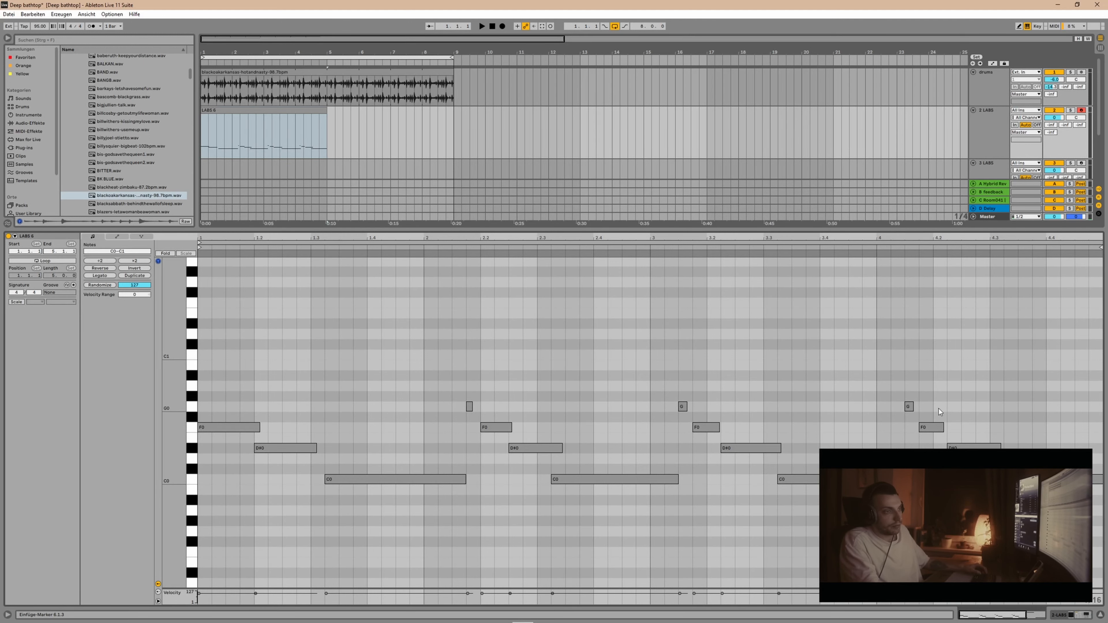
key("shift+Tab")
left_click(291, 153)
key("ctrl+d")
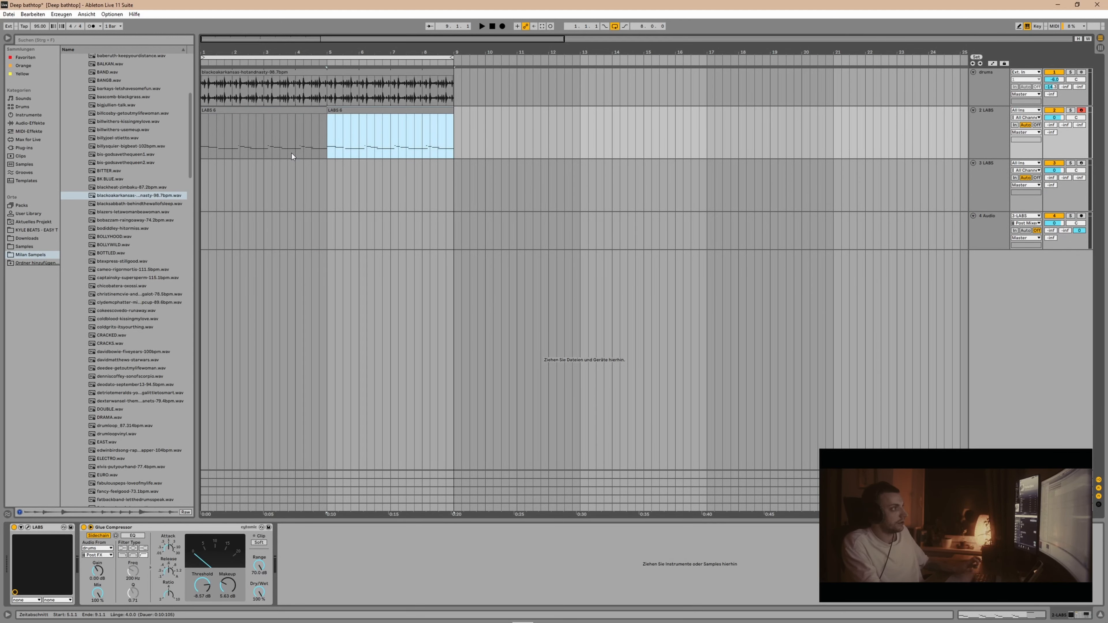
- Play the drums and bass from bar 1 and switch to the Session View during playback
left_click(201, 184)
key("space")
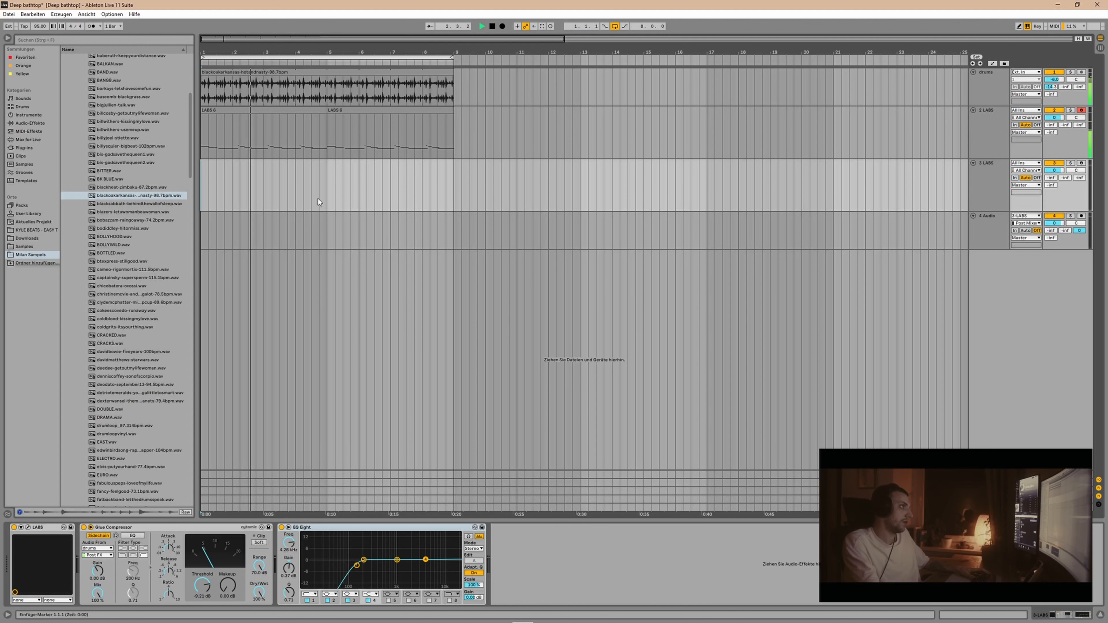
key("Tab")
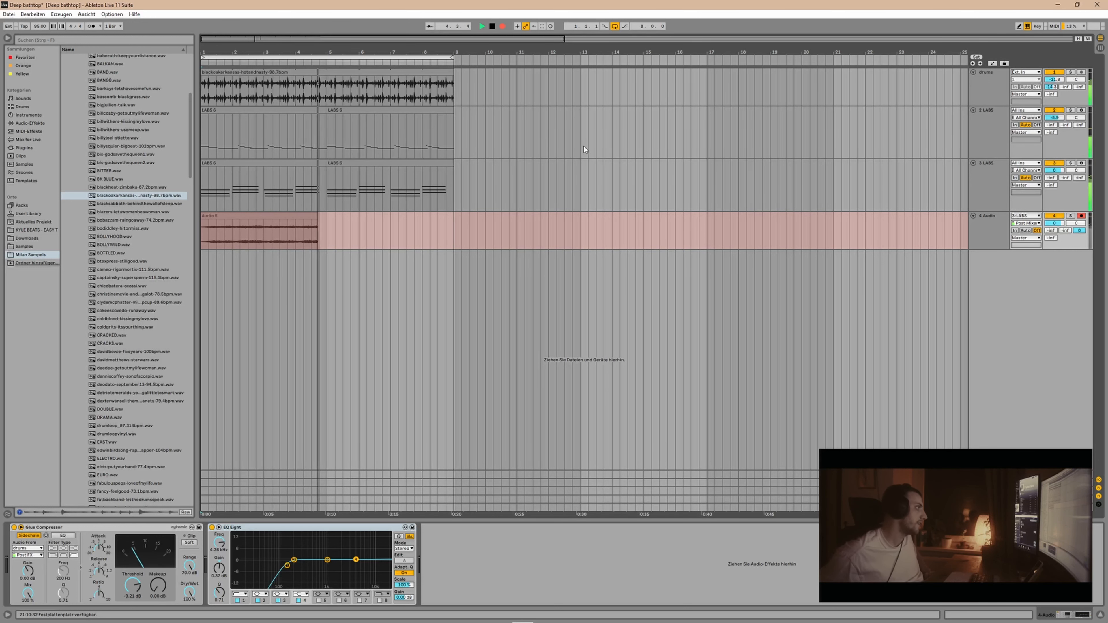
- Stop the recording on the audio track, look at the mixer in Session View and return to the Arrangement View
key("space")
key("Tab")
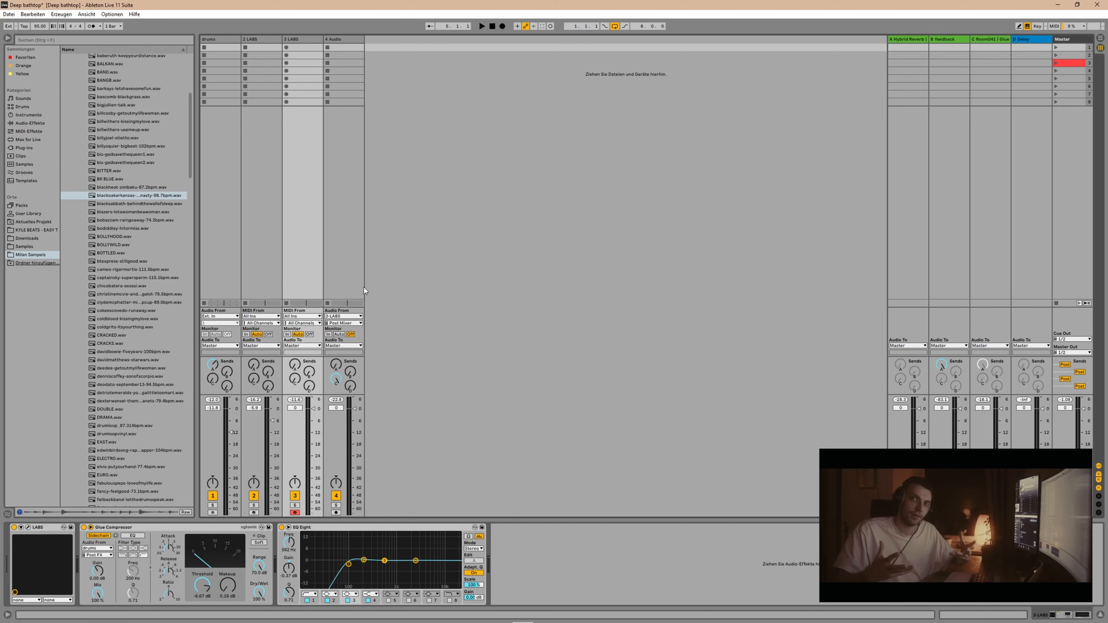
key("Tab")
key("Tab")
key("Tab")
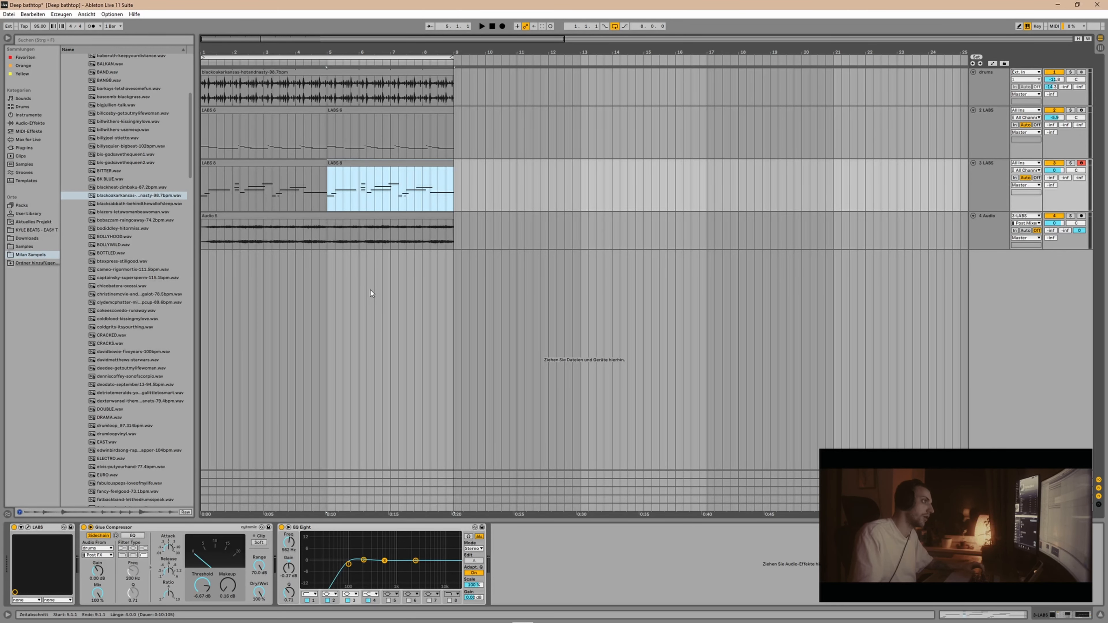
- Look over the tracks' sends and volume faders in Session View and return to the Arrangement View
key("Tab")
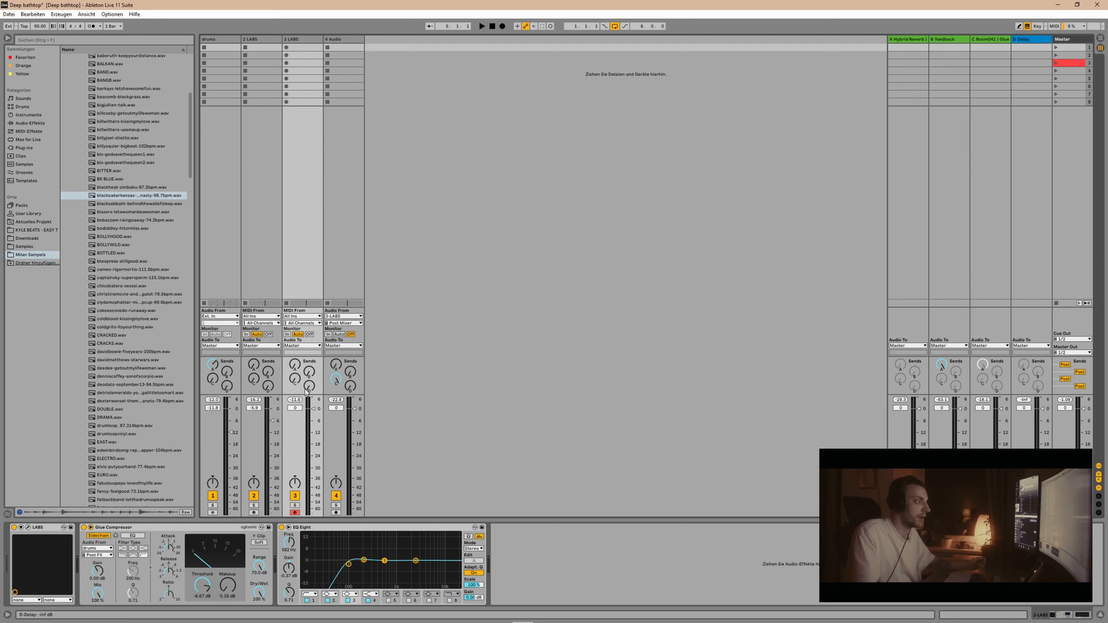
left_click_drag(290, 394, 346, 7)
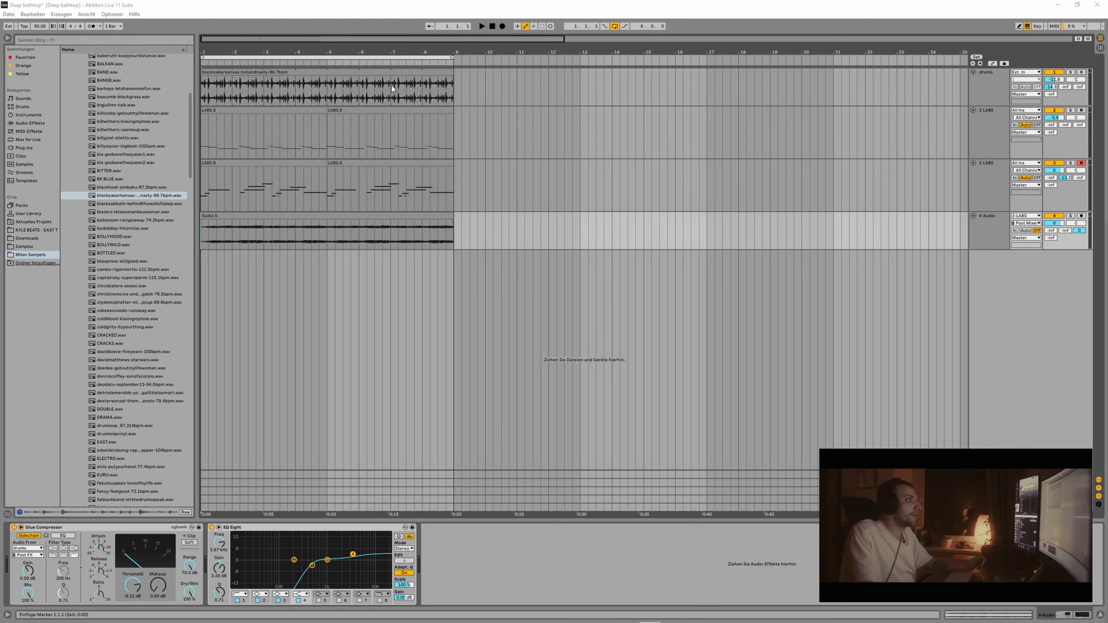
- Select all drum, bass, chord and audio clips in bars 1 to 8 and duplicate them five times up to bar 49
left_click_drag(455, 272, 184, 107)
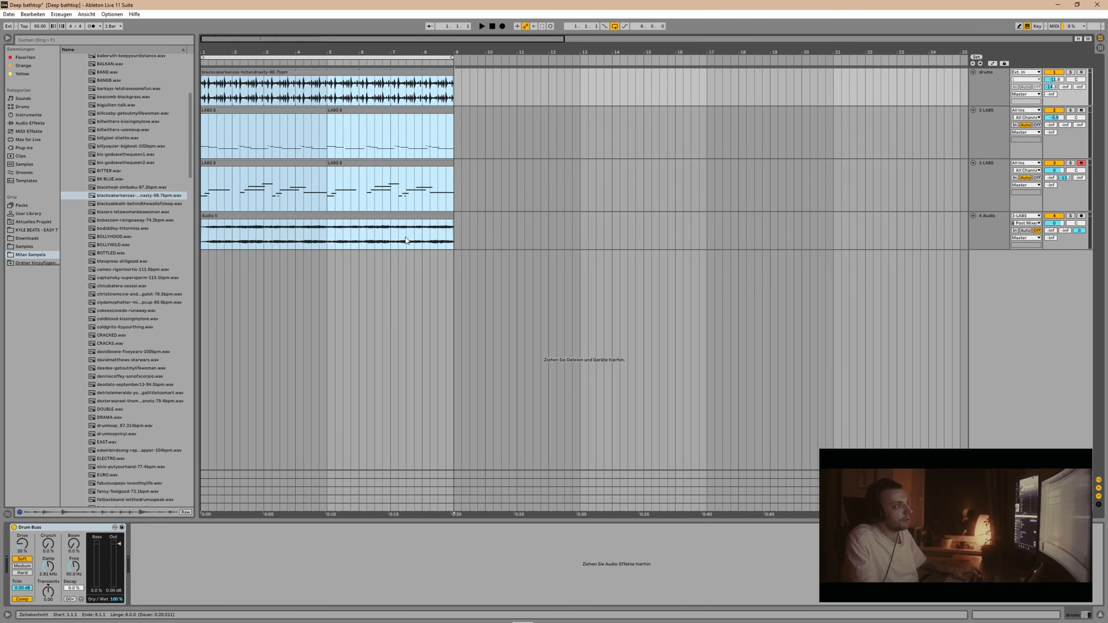
key("ctrl+d")
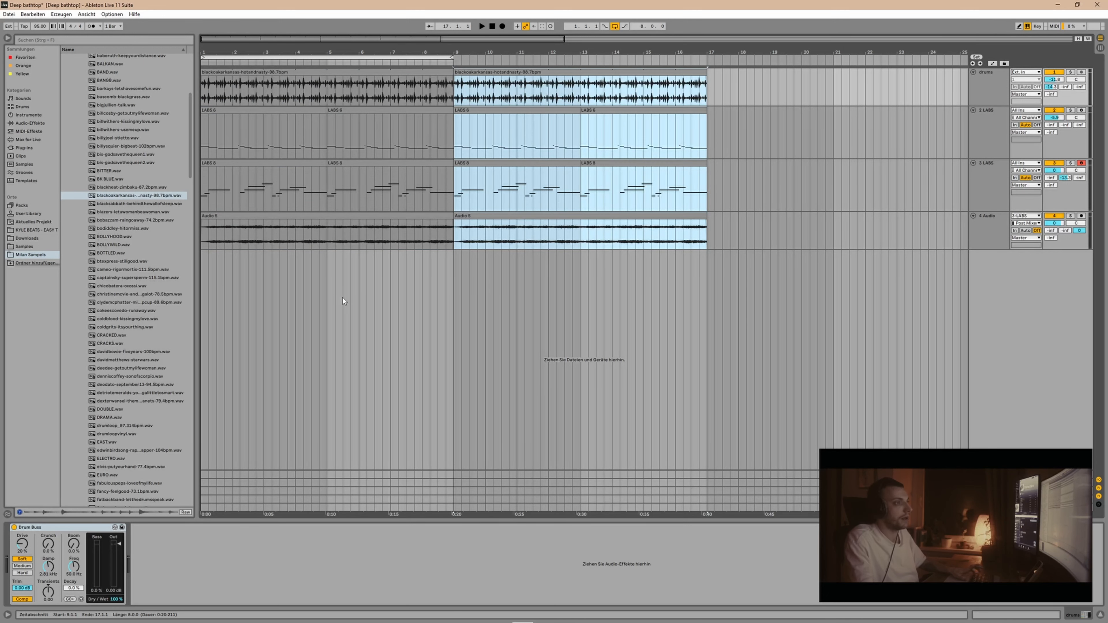
key("ctrl+d")
key("ctrl+d")
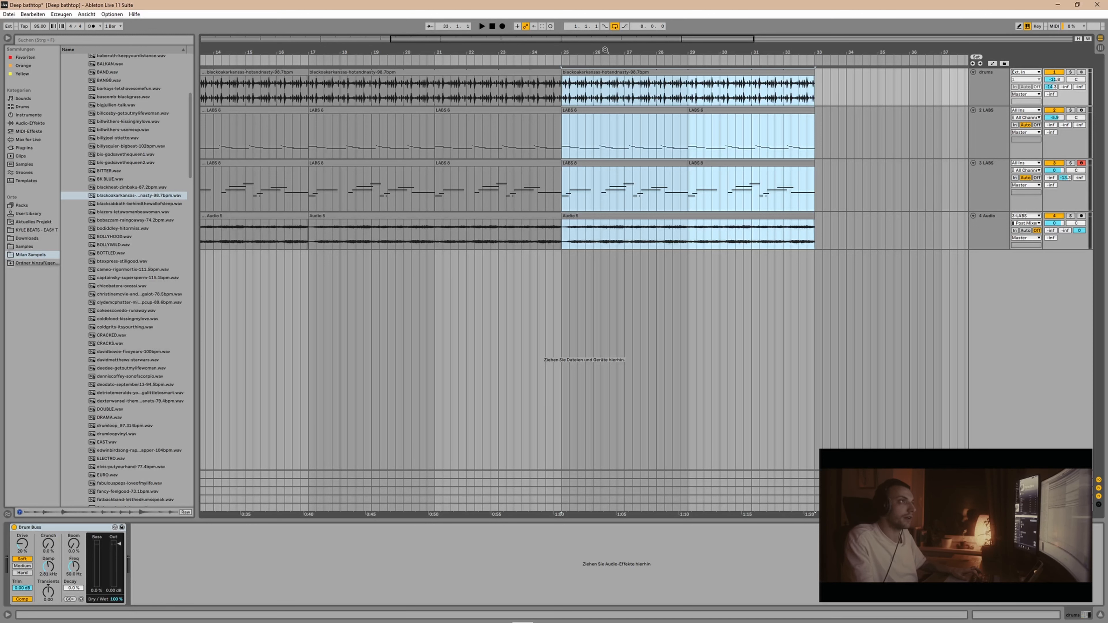
left_click_drag(605, 49, 605, 26)
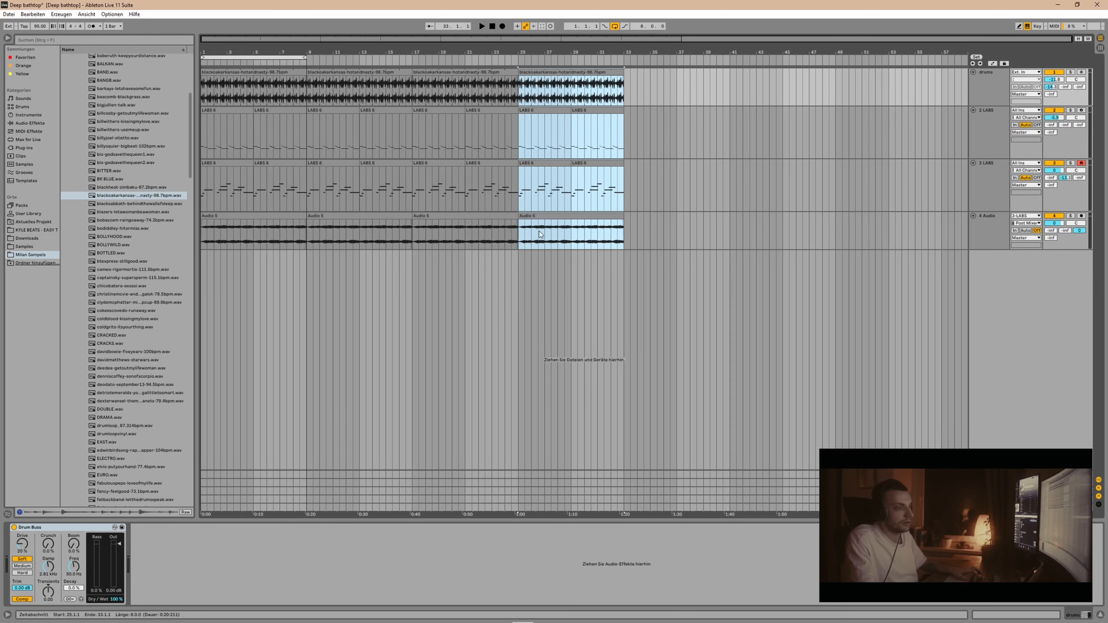
key("ctrl+d")
key("ctrl+d")
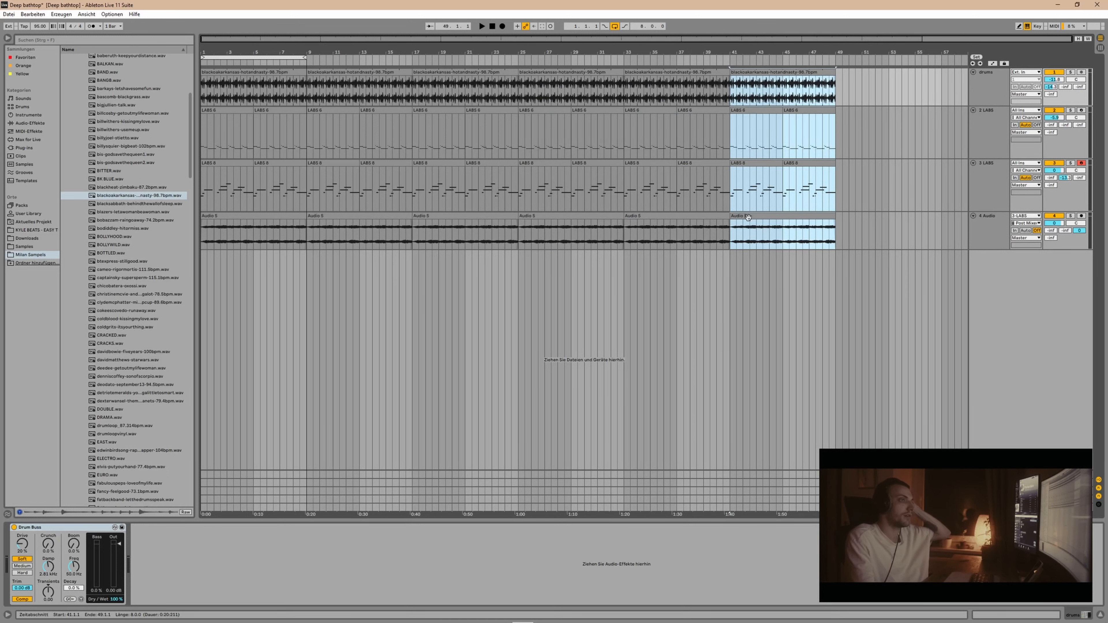
left_click(545, 336)
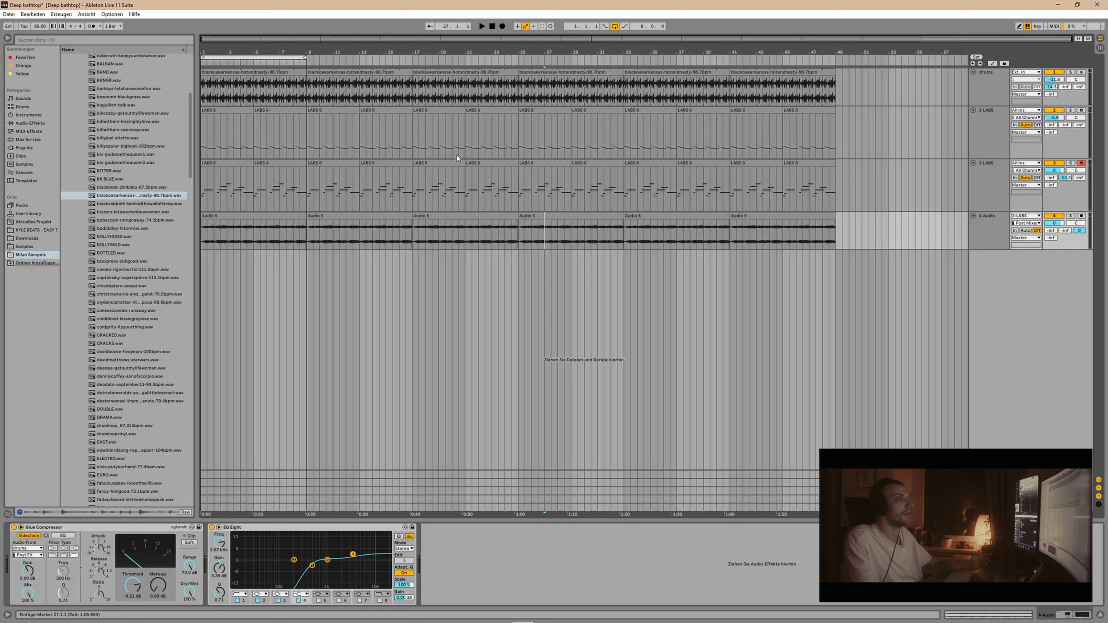
left_click(444, 331)
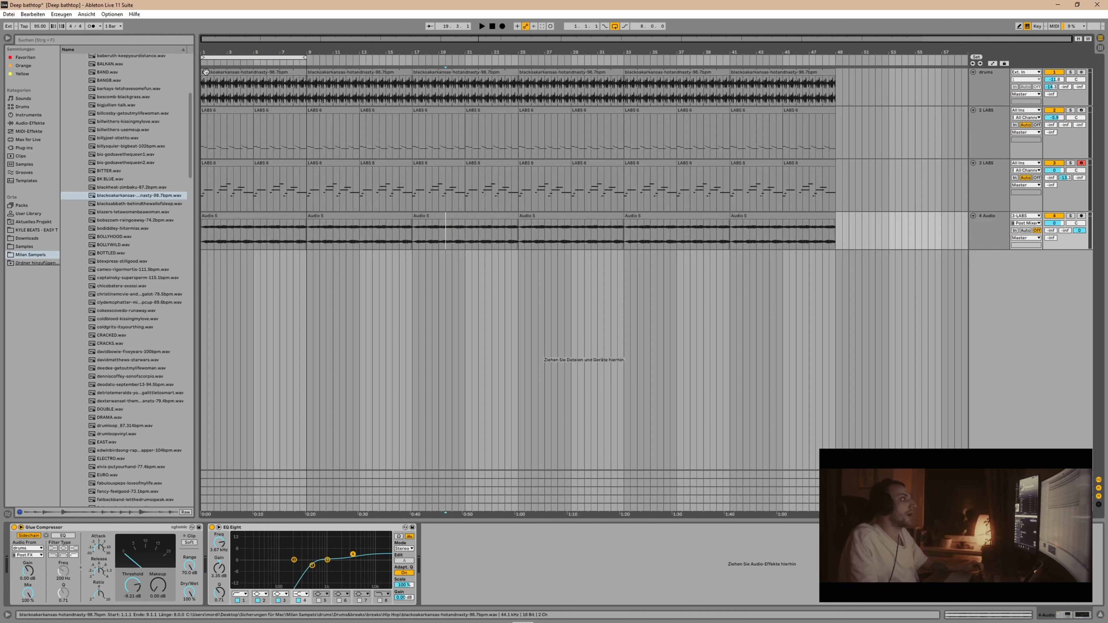
- Trim the start of the first drum clip to bar 5 and try a short fade-in at its beginning
left_click_drag(204, 81, 254, 74)
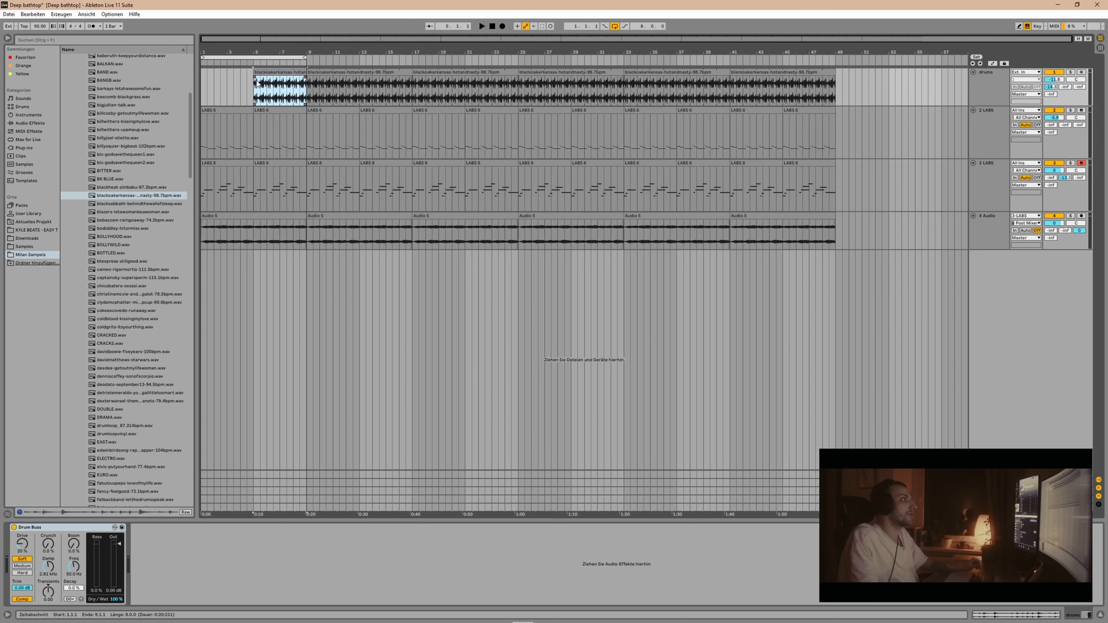
left_click_drag(256, 81, 279, 85)
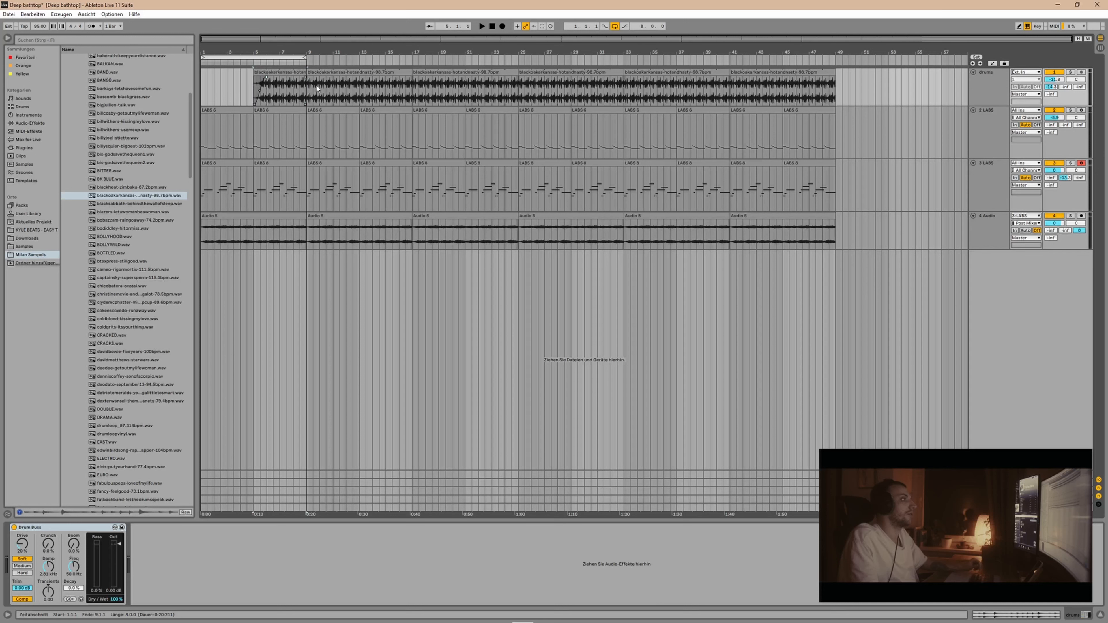
left_click(286, 232)
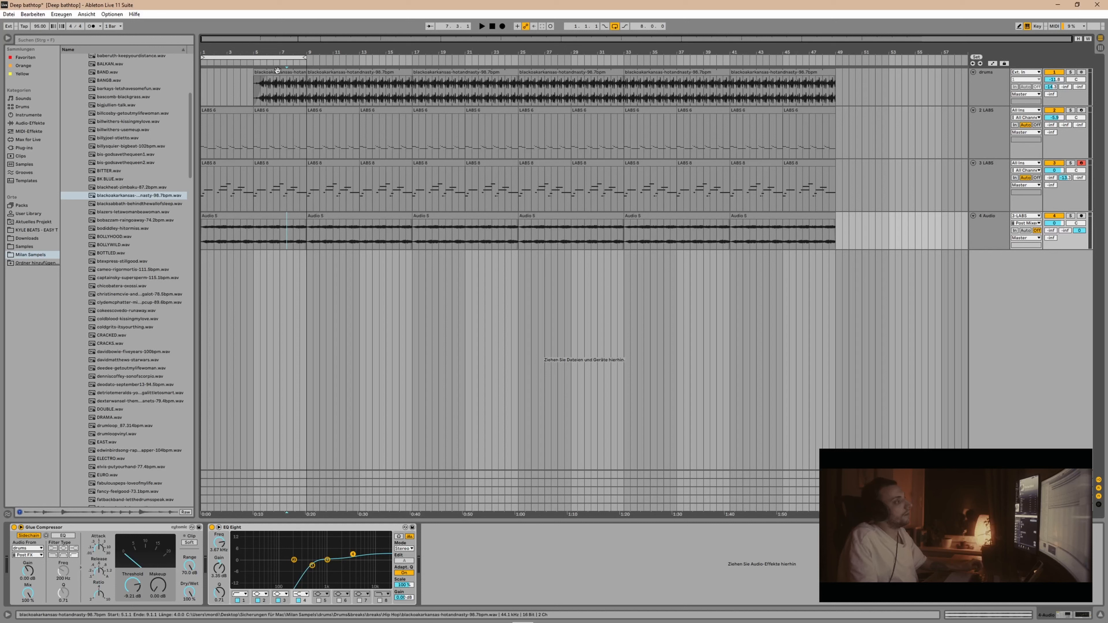
left_click(267, 75)
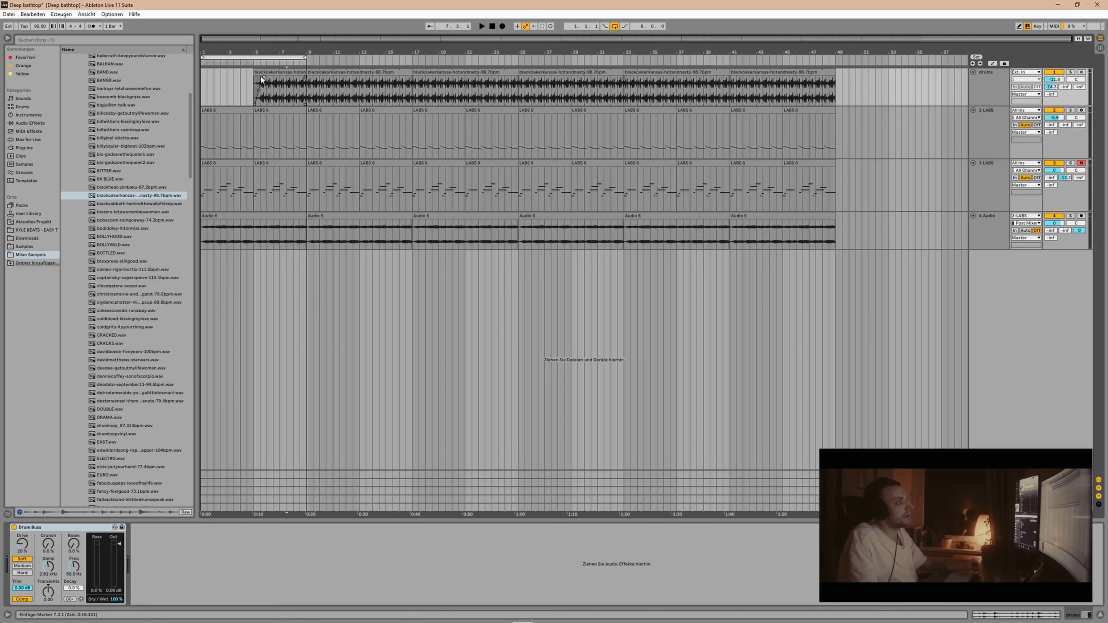
left_click_drag(253, 77, 260, 77)
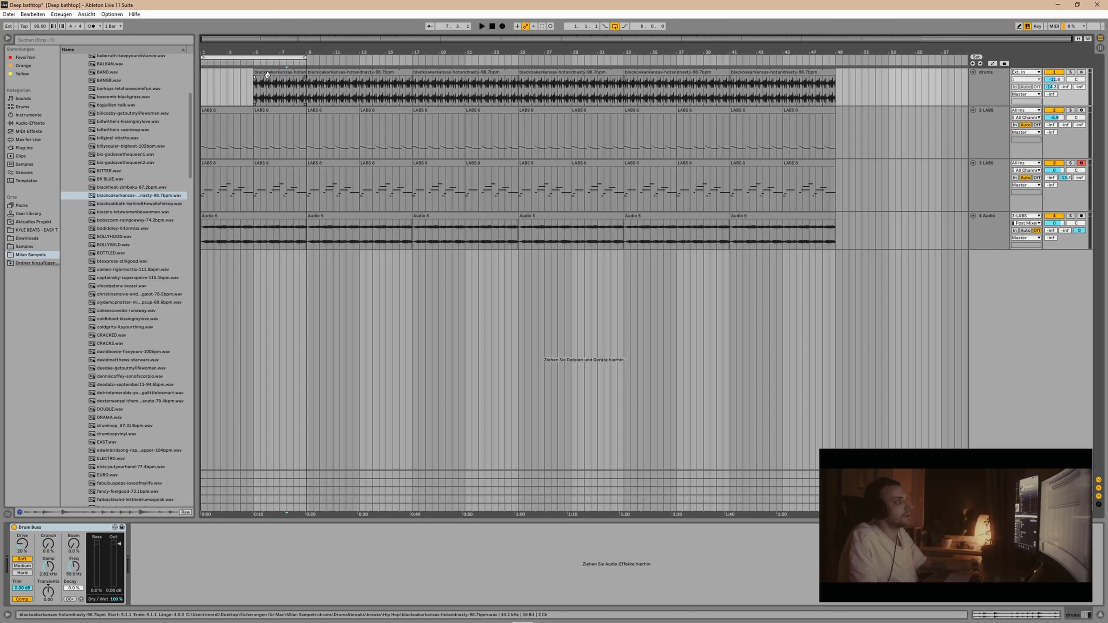
- Consolidate the trimmed drum clip in bars 5 to 8 and view its waveform in the clip editor
left_click(273, 72)
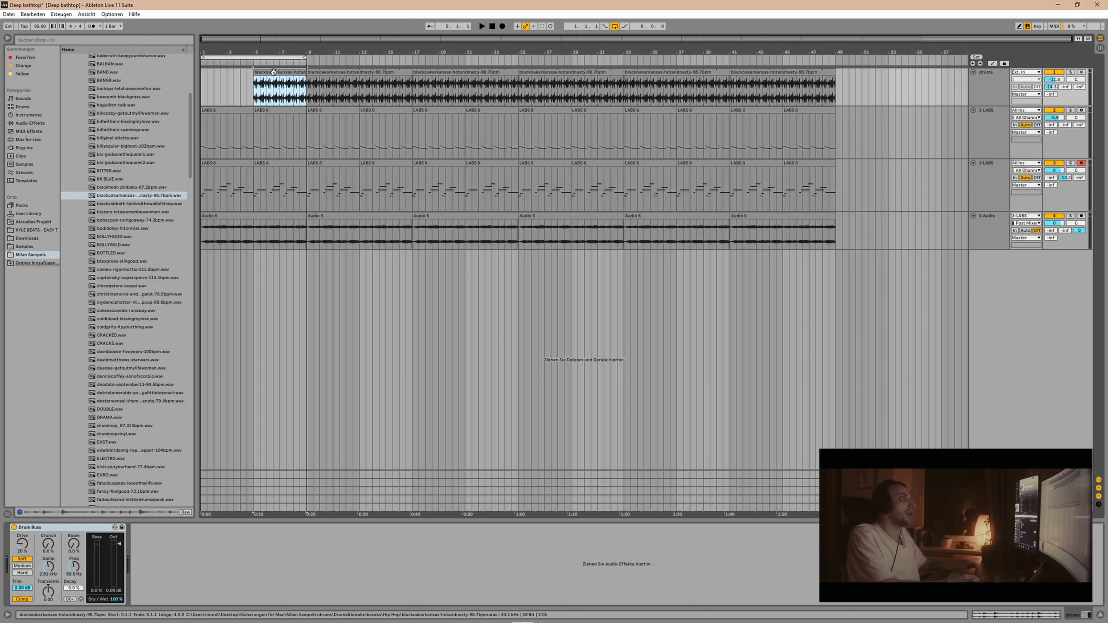
key("ctrl+j")
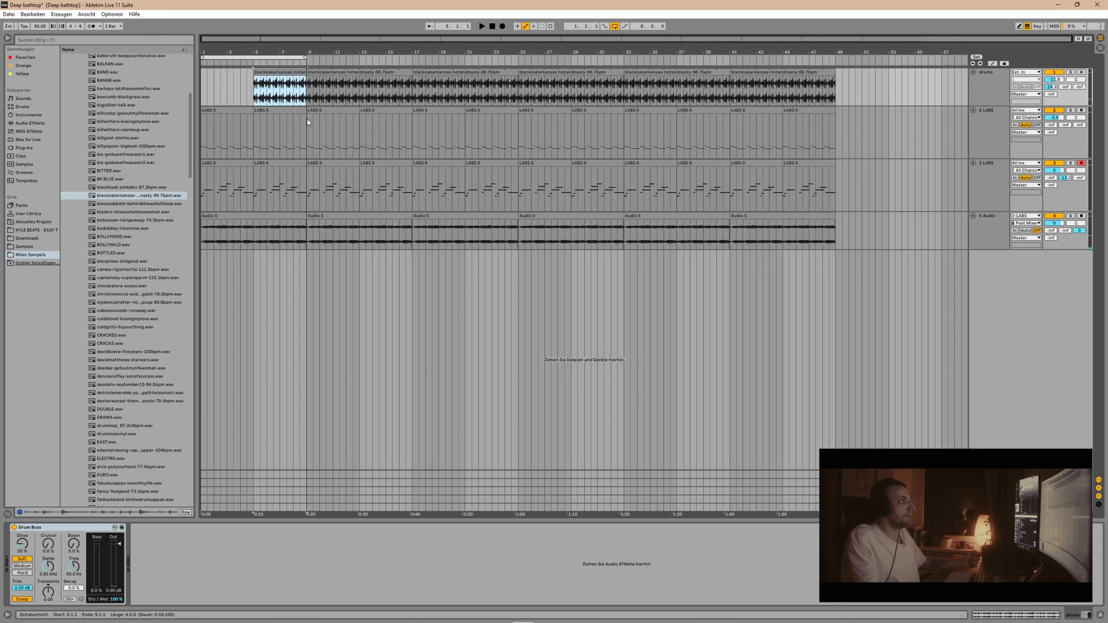
double_click(273, 70)
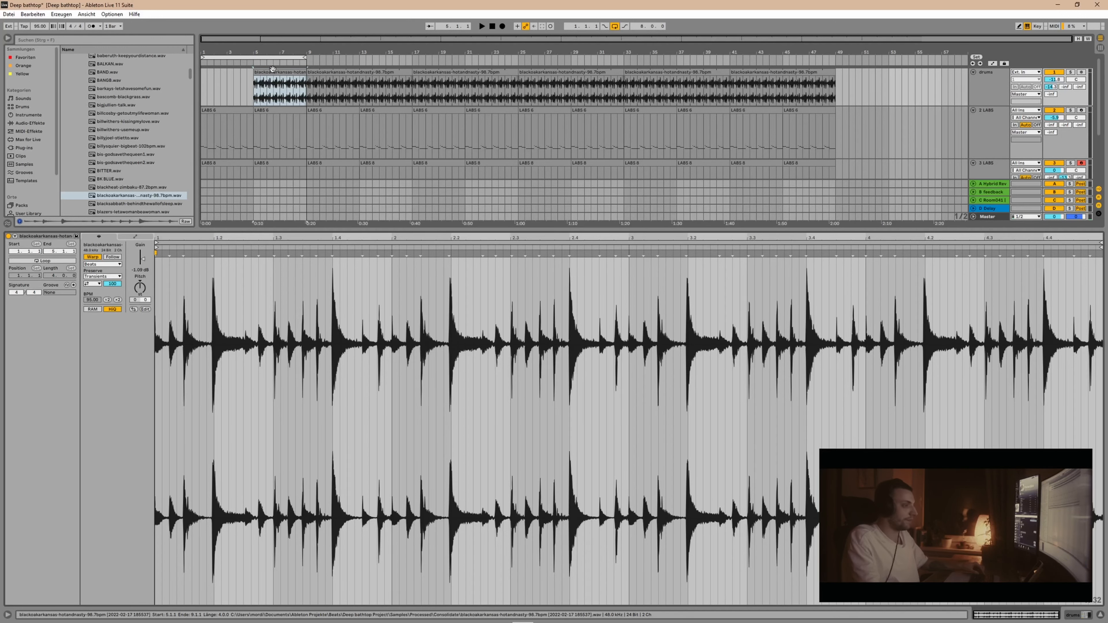
key("shift+Tab")
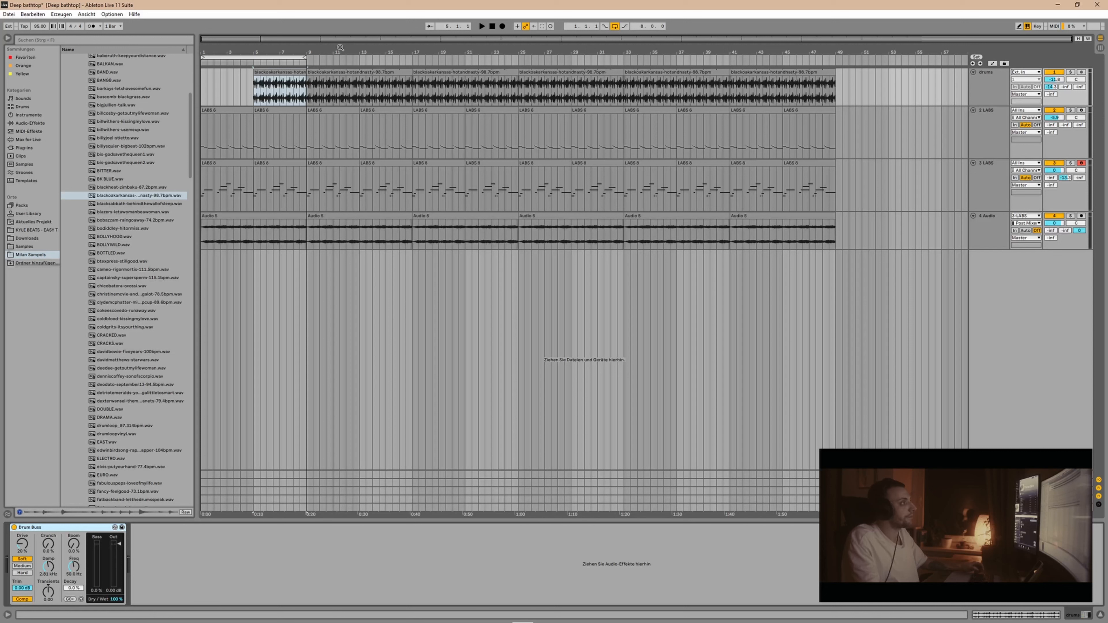
- Fade in the consolidated drum clip over its full length and add a fade-in at the start of the first recorded audio clip
right_click(256, 79)
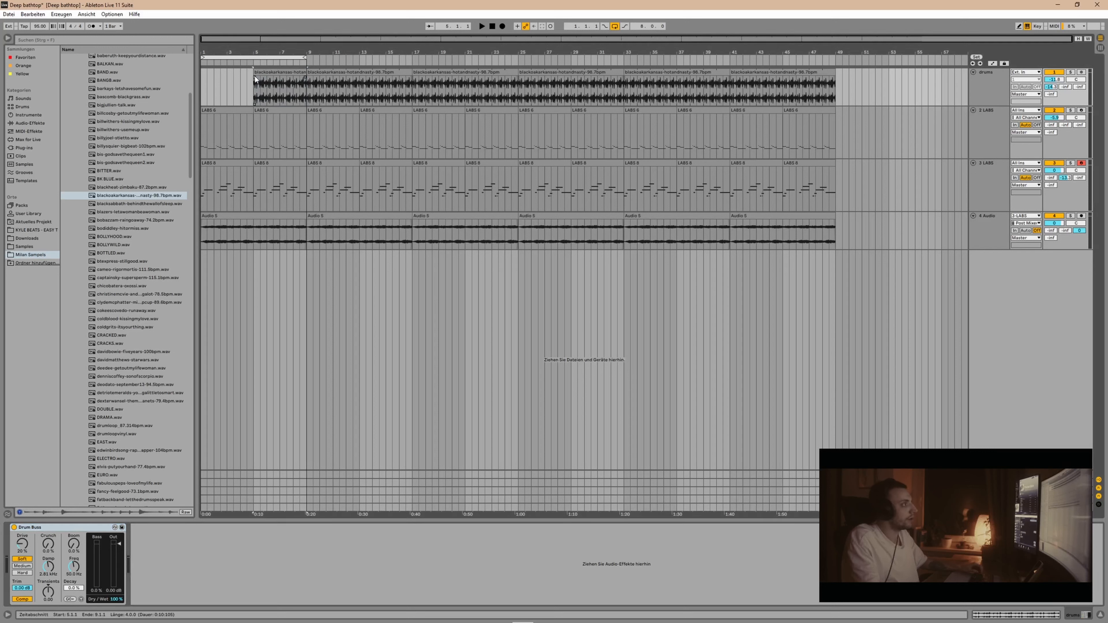
left_click_drag(253, 75, 305, 77)
left_click(254, 213)
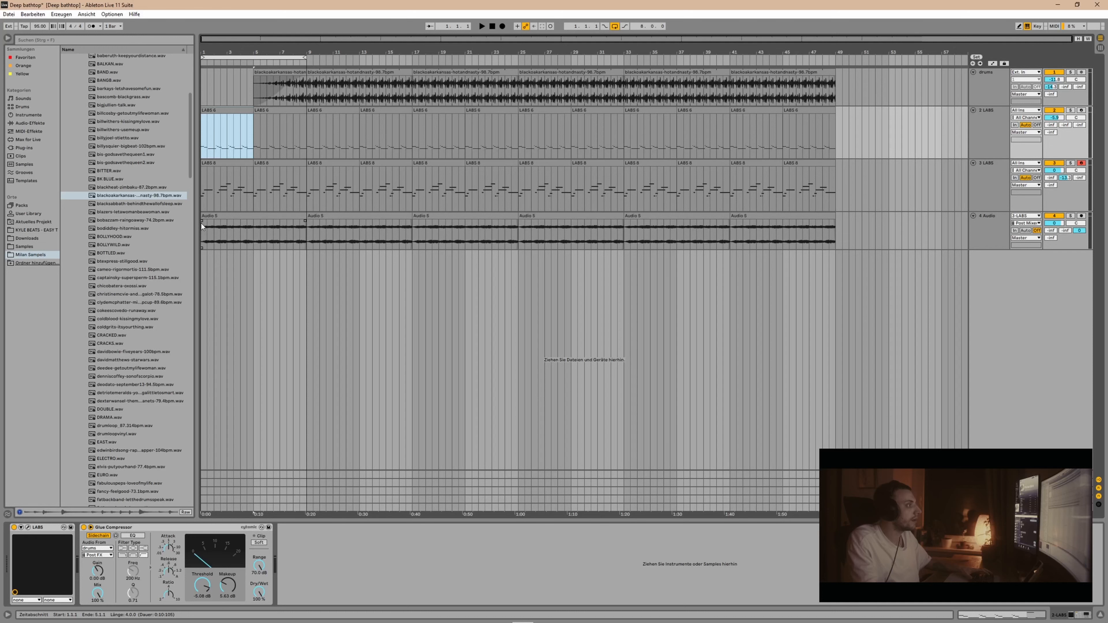
left_click_drag(202, 220, 227, 223)
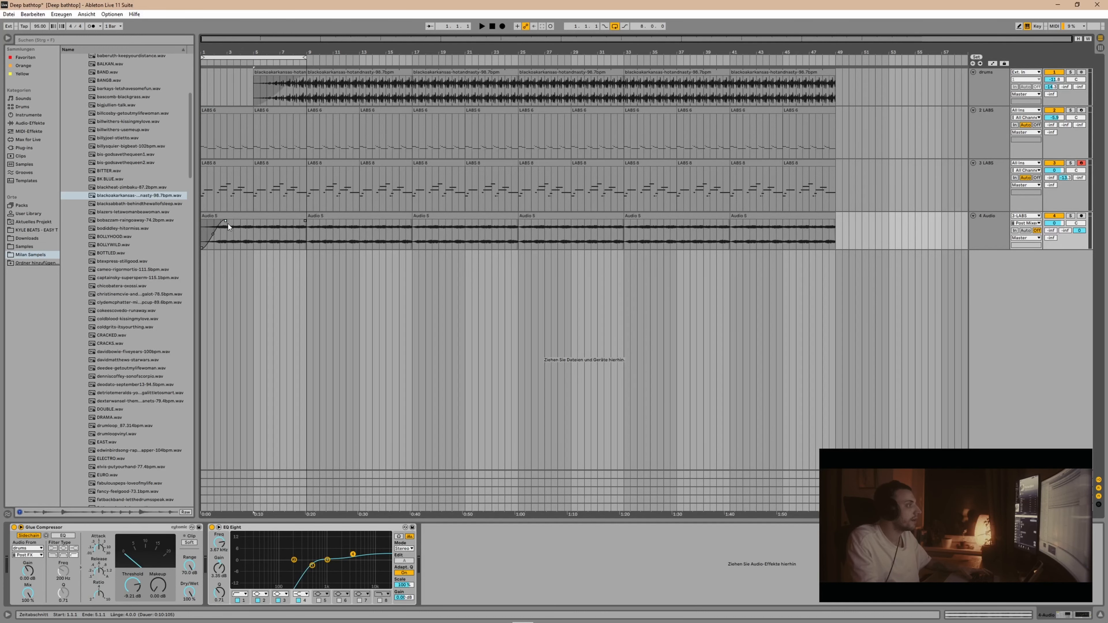
left_click(261, 236)
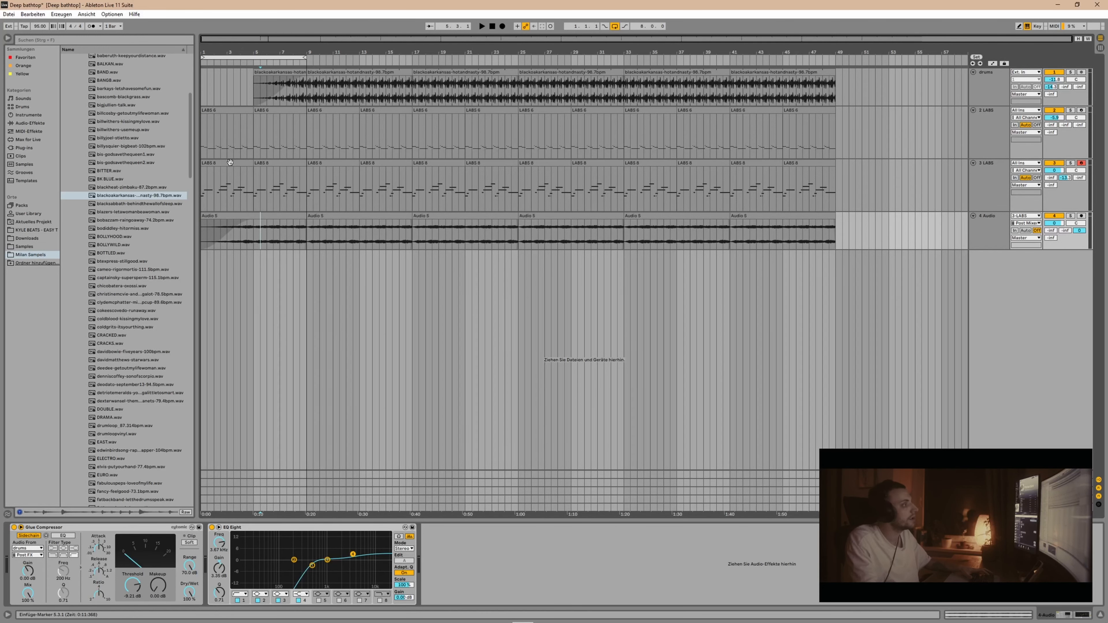
- Trim the start of the first bass clip to bar 3
left_click(214, 109)
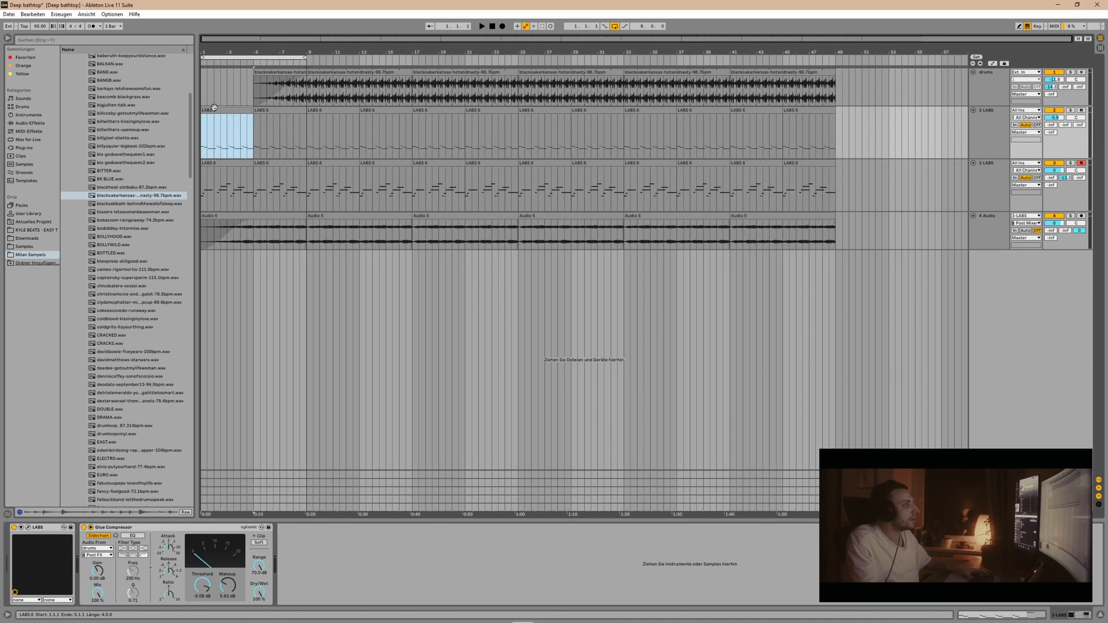
left_click_drag(202, 110, 227, 110)
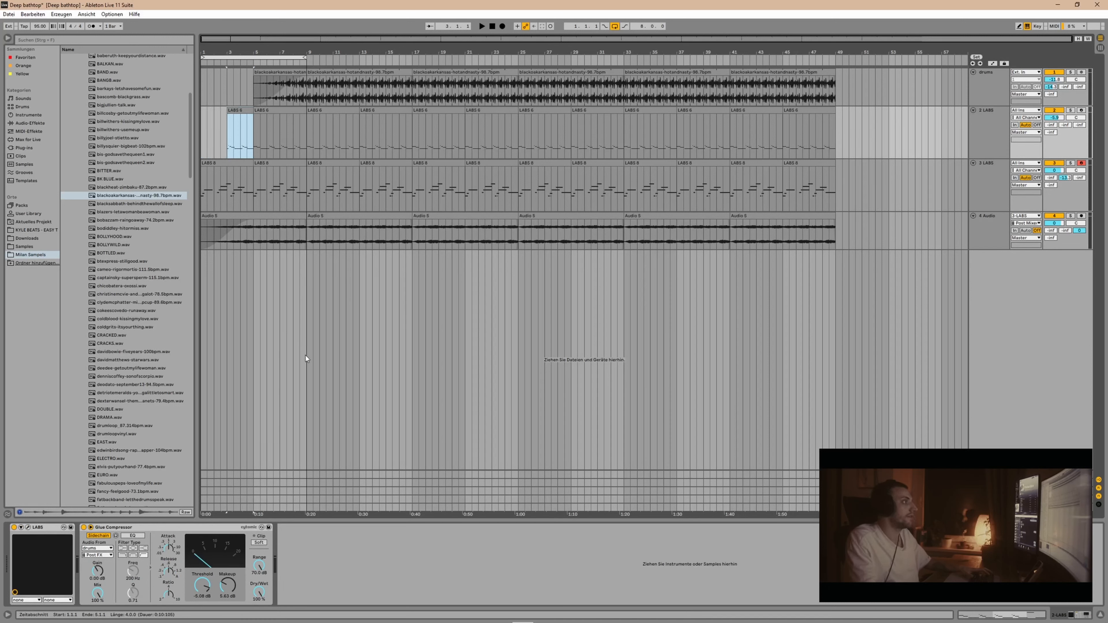
left_click(305, 354)
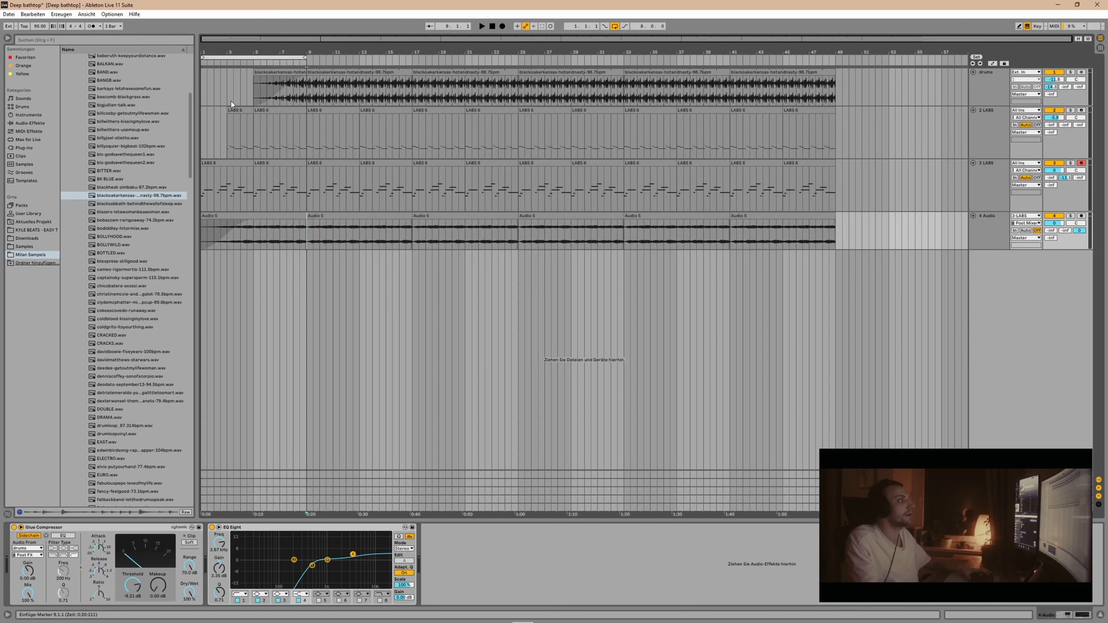
left_click_drag(212, 148, 318, 127)
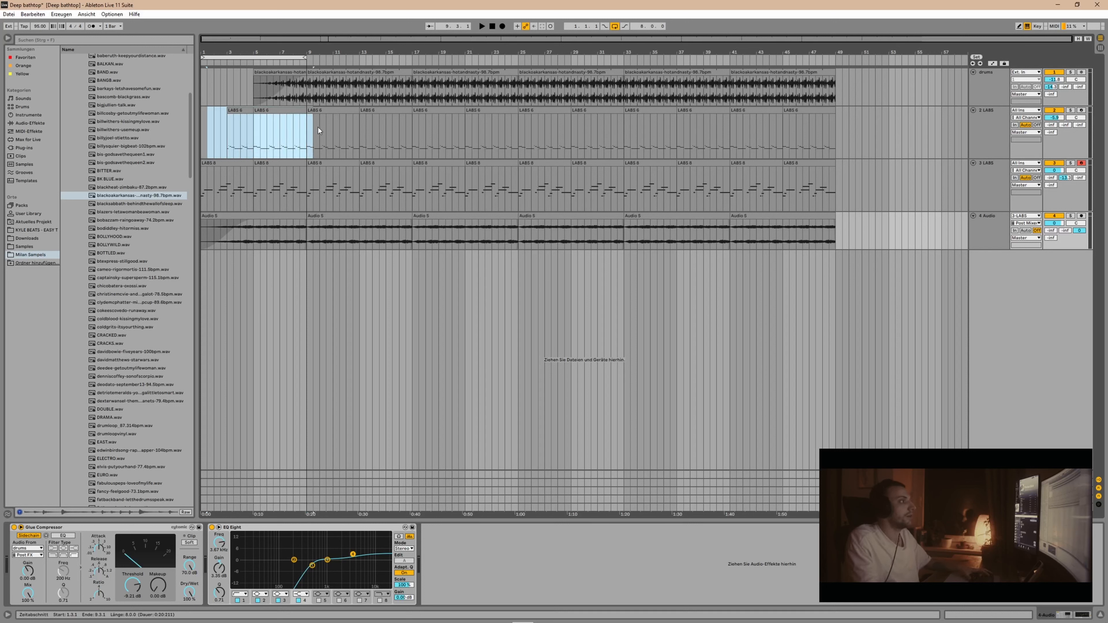
left_click(326, 233)
left_click_drag(202, 82, 260, 84)
- Fade out the last recorded audio clip from bar 45 and trim the last bass and drum clips to end at bars 47 and 45
mouse_move(844, 87)
left_mouse_down()
mouse_move(771, 123)
mouse_move(765, 236)
left_mouse_up()
left_click(767, 240)
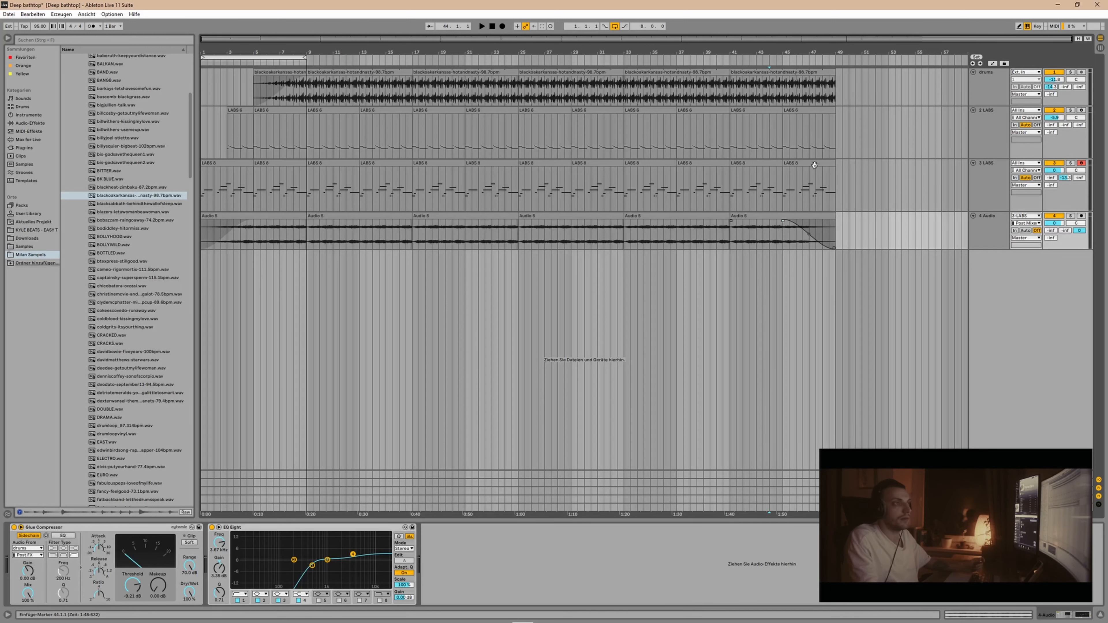
left_click_drag(834, 110, 782, 77)
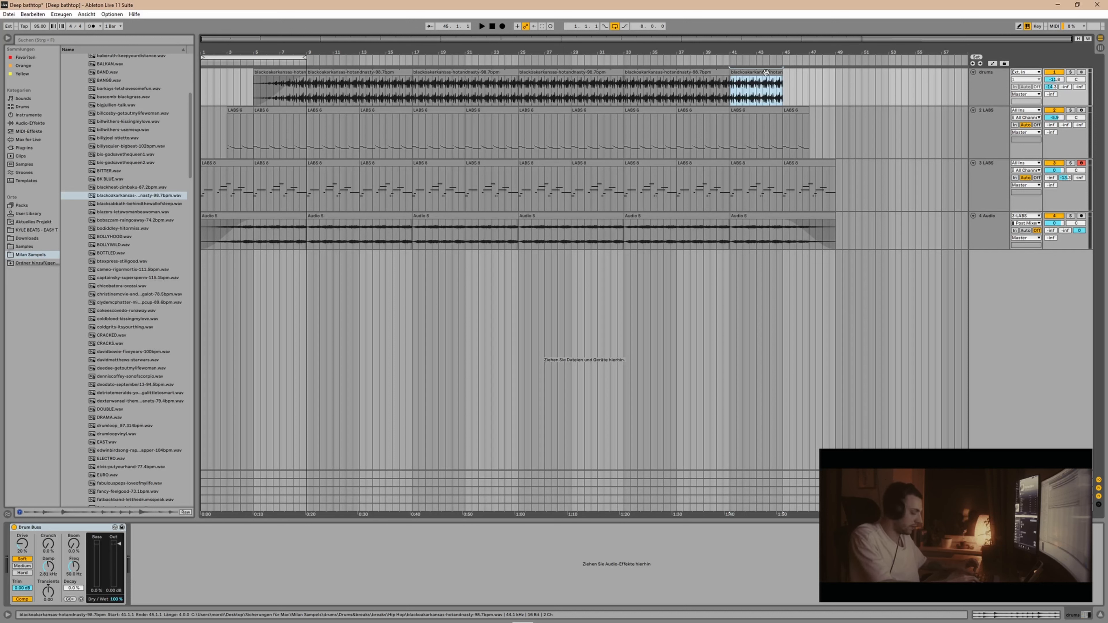
- Consolidate the last drum clip, ending at bar 45, and fade it out over its full length
key("ctrl+j")
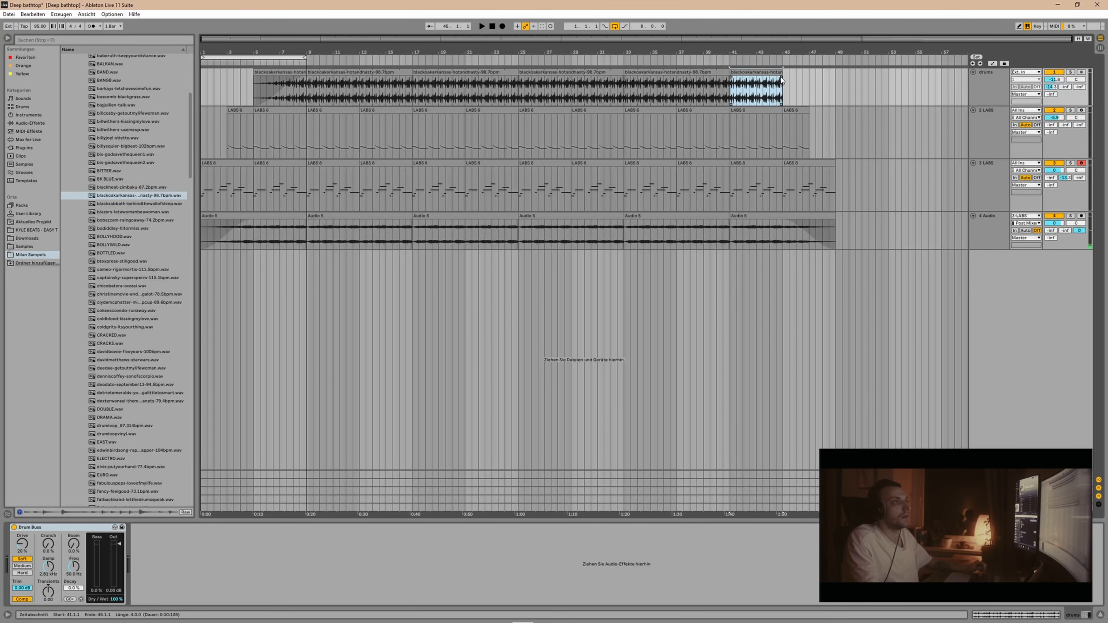
left_click_drag(780, 78, 731, 77)
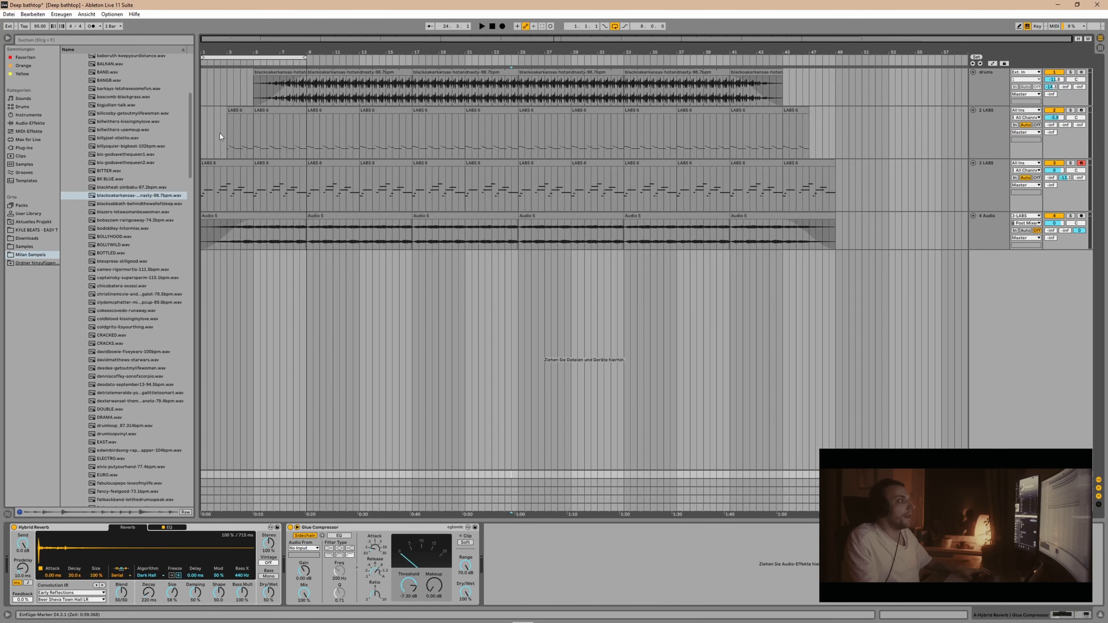
- Switch off the eight-bar loop and play the arrangement from bar 1 past bar 9
double_click(492, 26)
left_click_drag(303, 316, 176, 56)
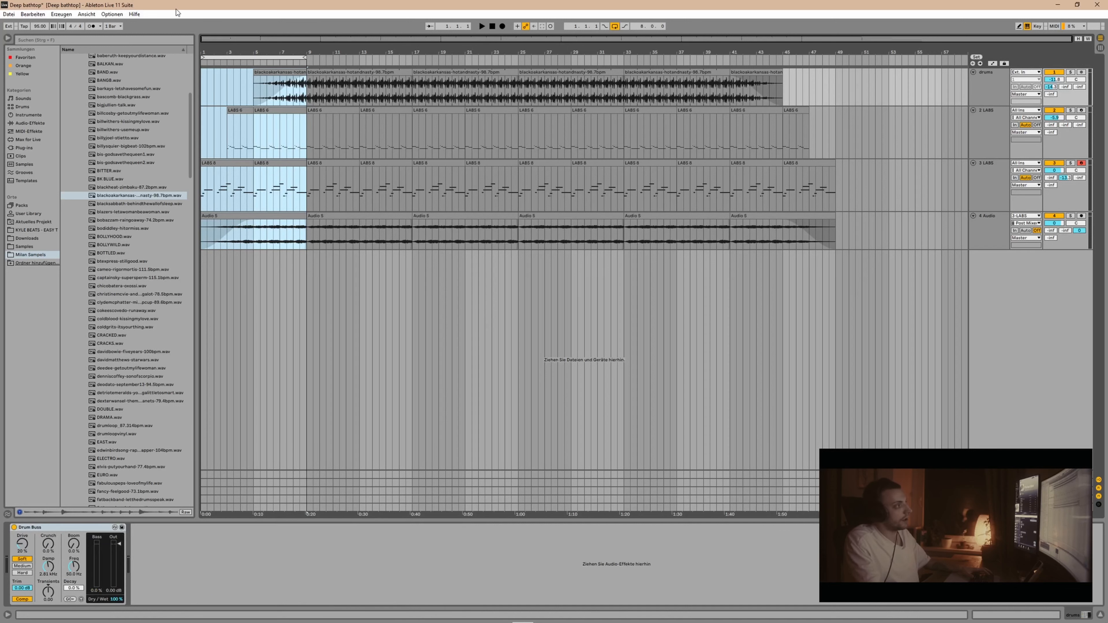
mouse_move(305, 57)
left_mouse_down()
mouse_move(317, 58)
mouse_move(306, 70)
left_mouse_up()
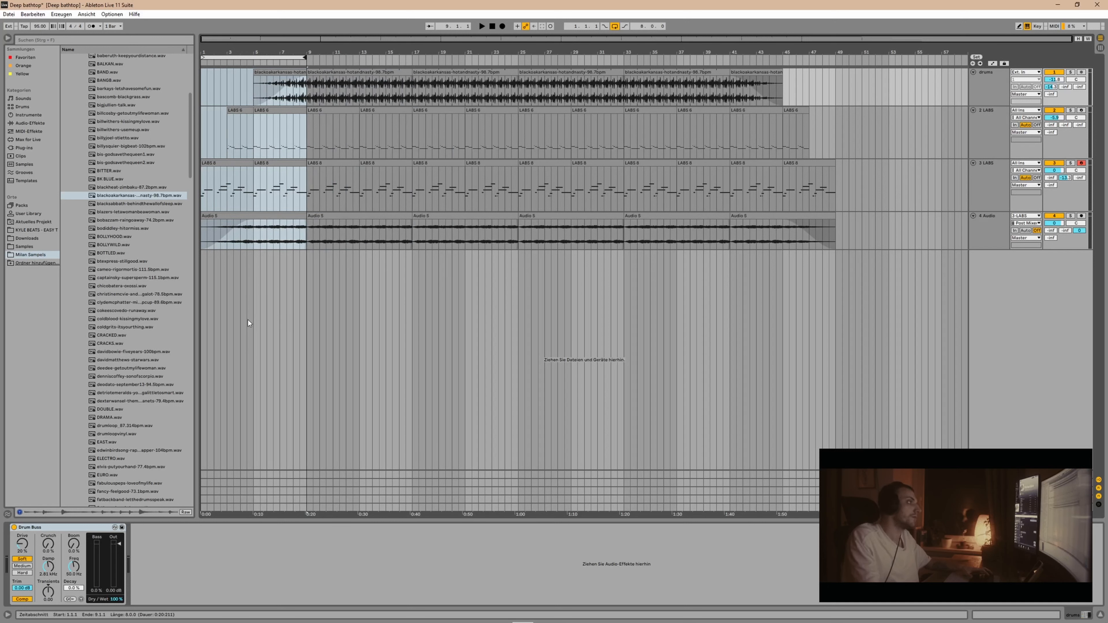
left_click(201, 309)
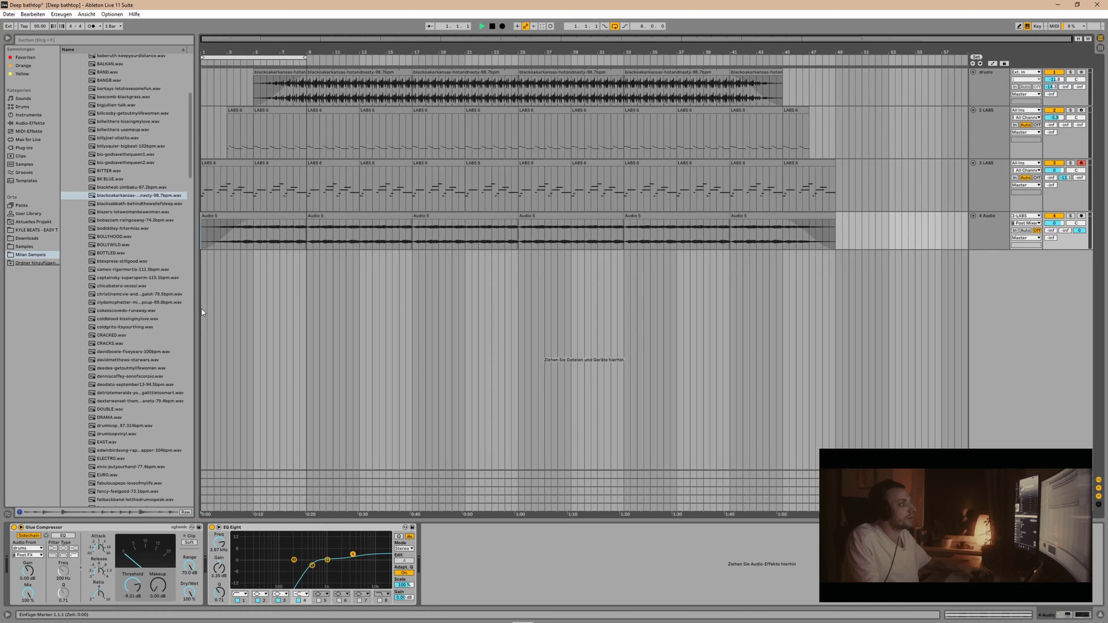
key("space")
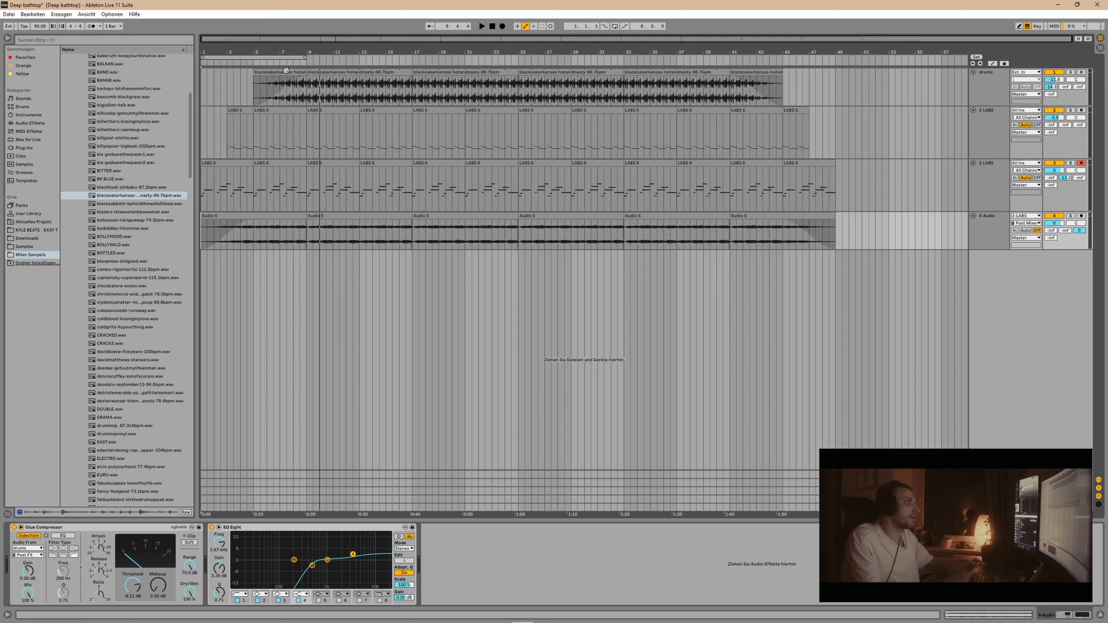
- Delete the bass clip in bars 5 to 8
left_click(283, 114)
key("Delete")
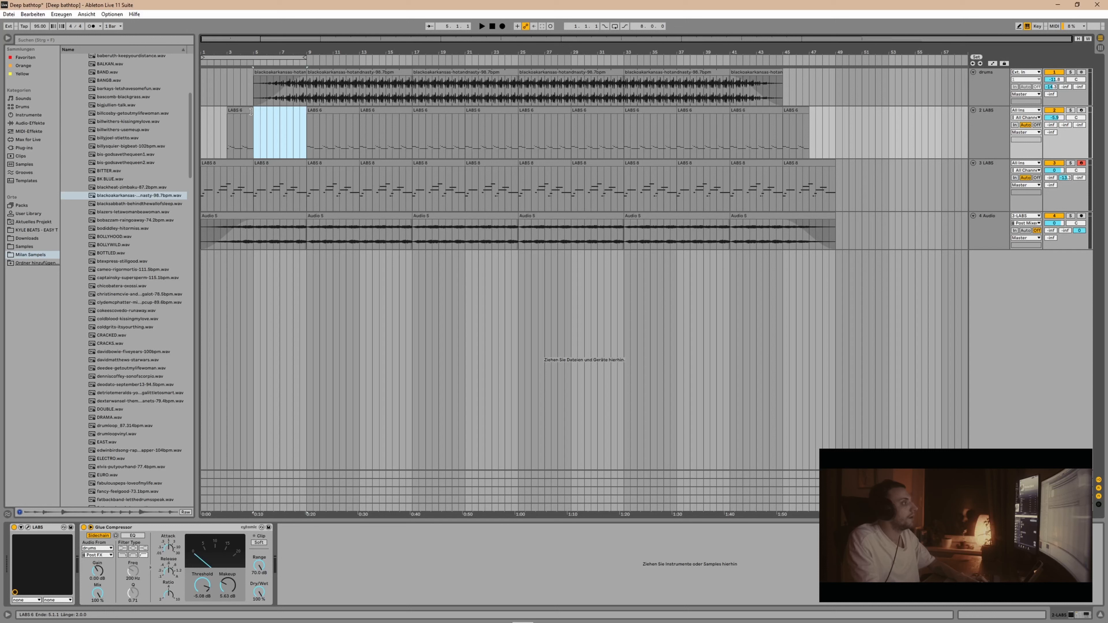
- Trim the first bass clip so it ends at bar 4
left_click_drag(252, 110, 240, 110)
left_click(255, 139)
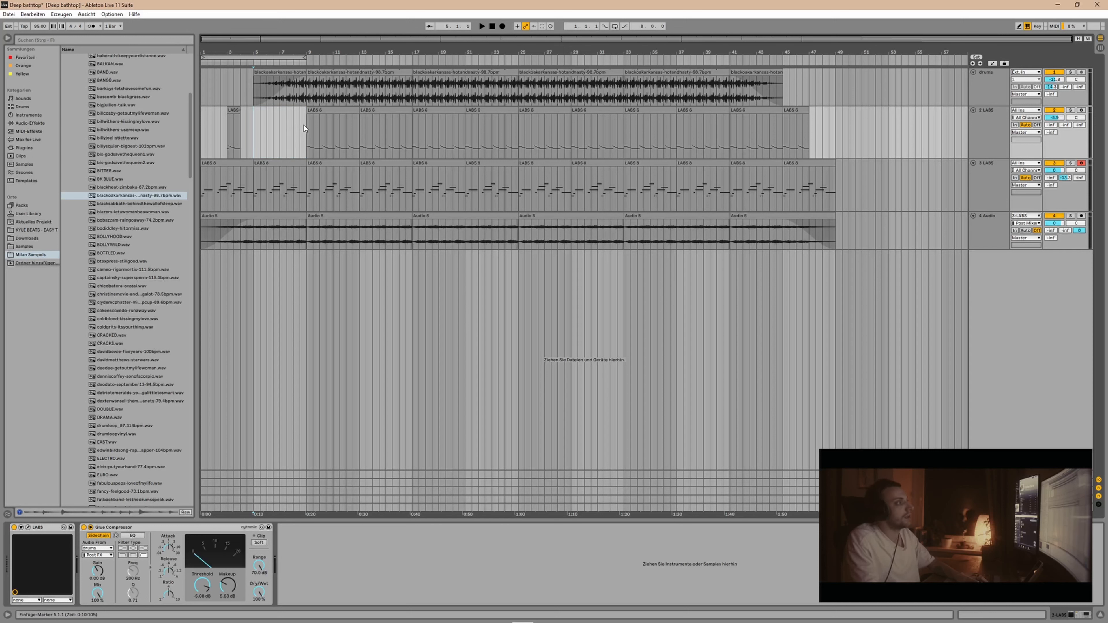
- Cut the last beat before bar 9, from 8.4.1 to 9.1.1, out of all four tracks to leave a short gap
scroll(303, 124, "up", 5)
left_click_drag(343, 119, 365, 74)
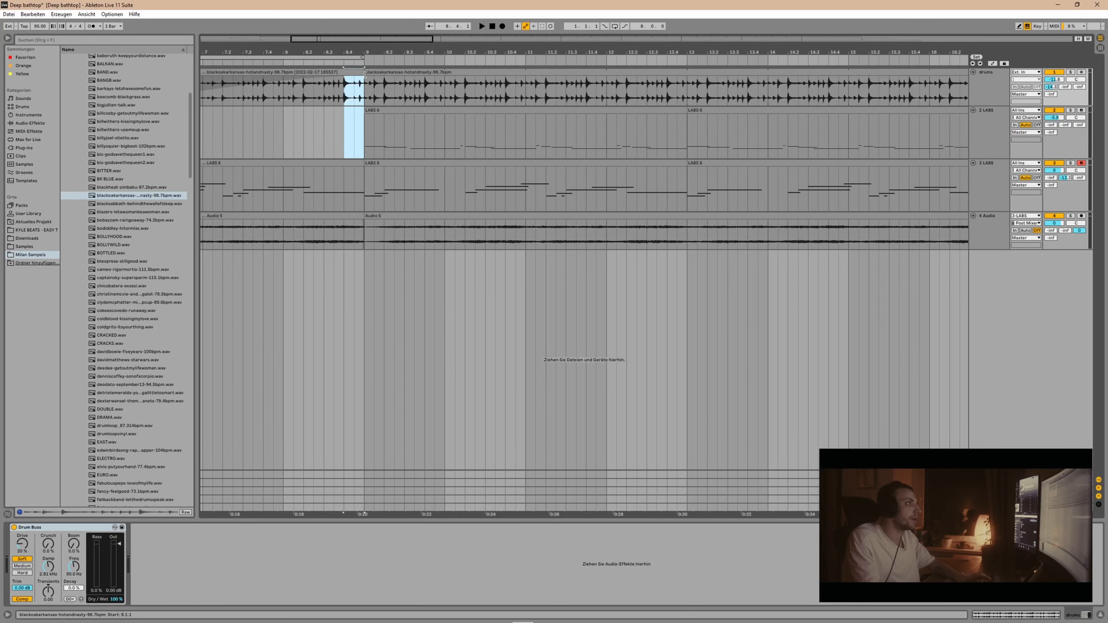
key("Delete")
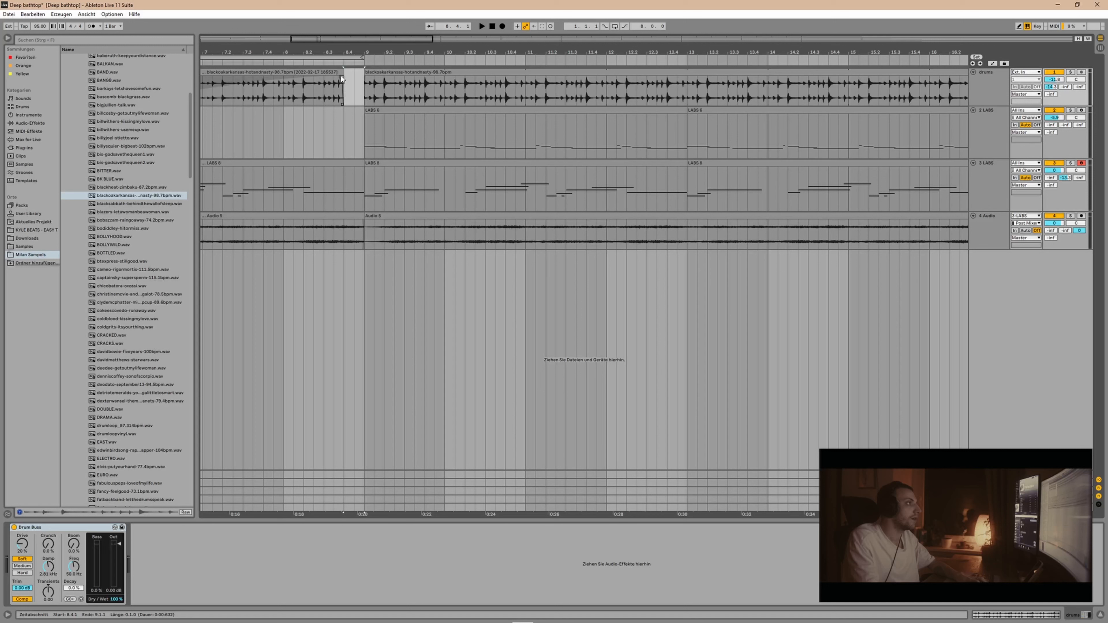
left_click(344, 130)
left_click_drag(345, 130, 366, 238)
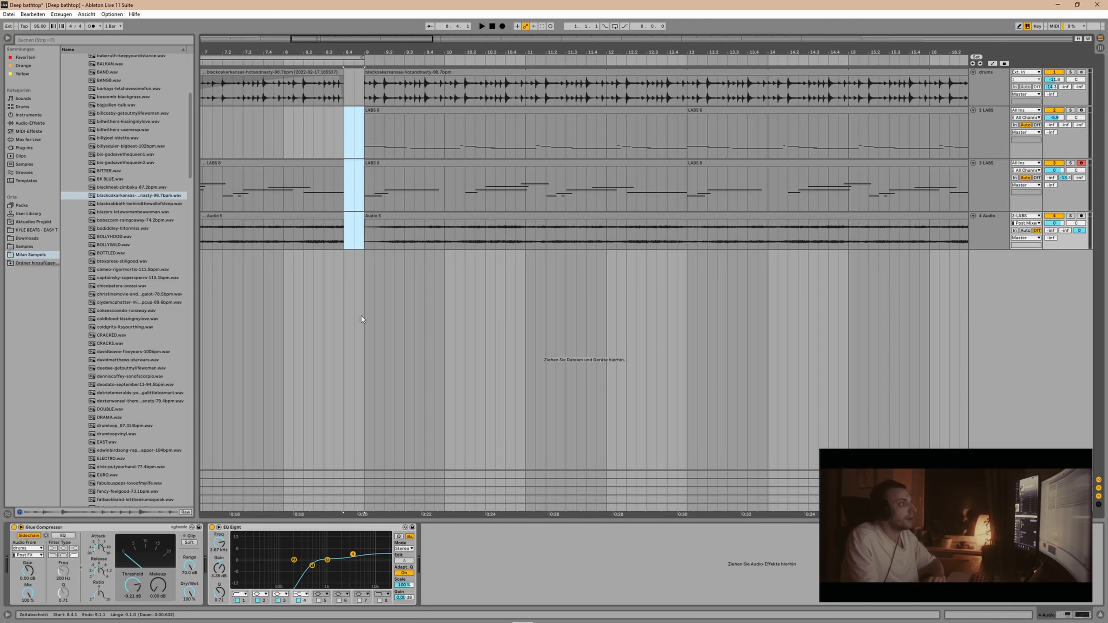
key("Delete")
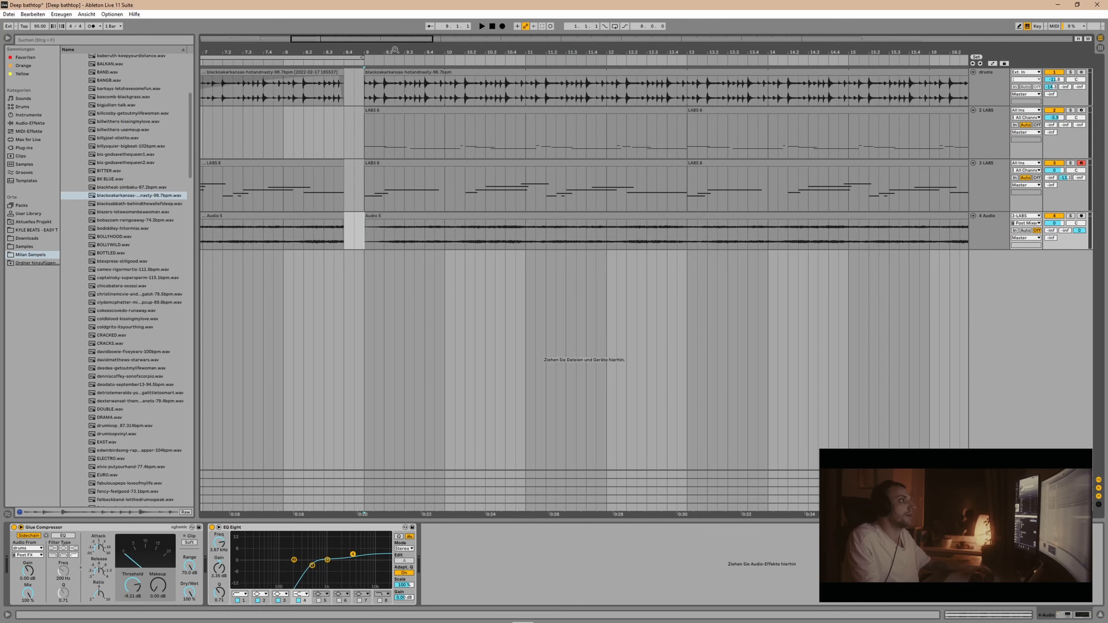
- Highlight the intro in bars 1 to 8 and the main sections from bar 9 onward across all tracks
left_click_drag(394, 53, 393, 13)
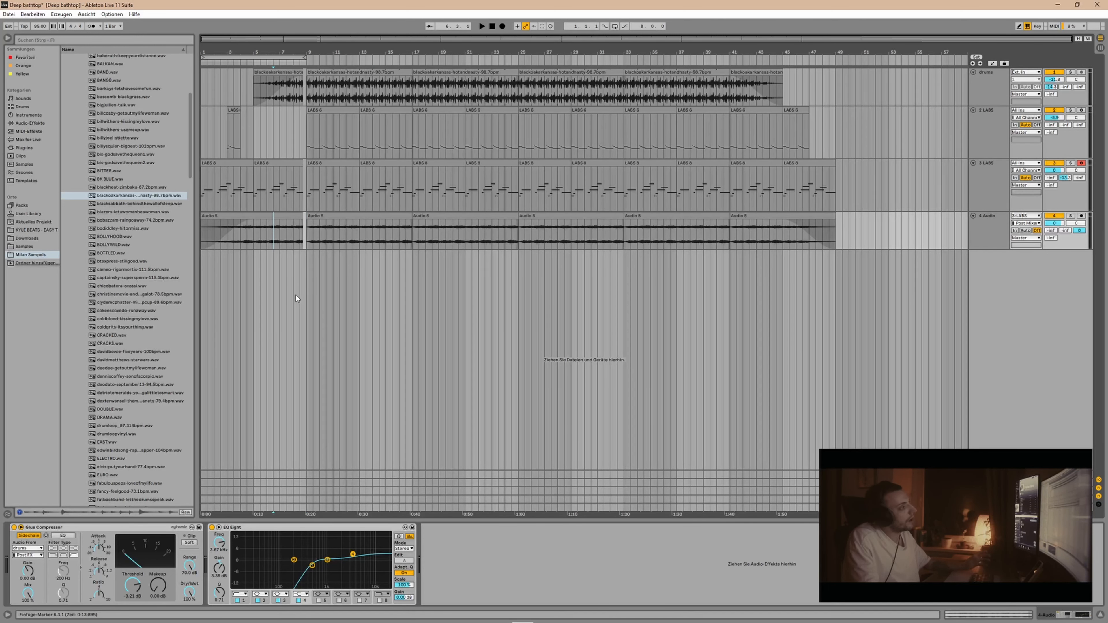
left_click_drag(305, 284, 192, 46)
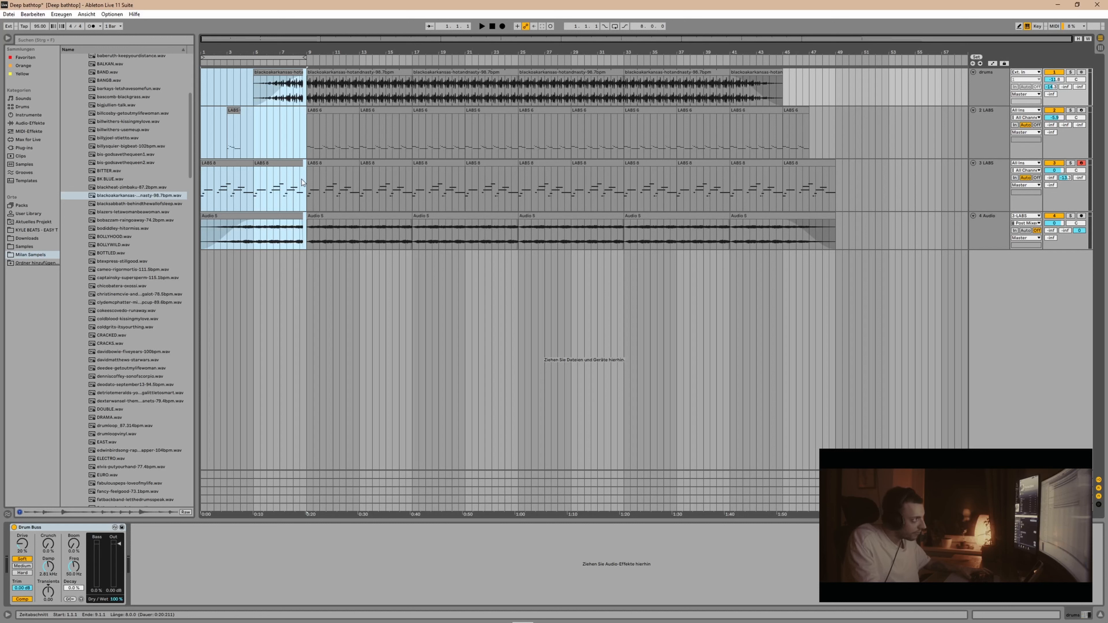
left_click(308, 272)
mouse_move(308, 233)
left_mouse_down()
mouse_move(415, 267)
mouse_move(459, 250)
mouse_move(523, 250)
mouse_move(539, 229)
mouse_move(688, 242)
mouse_move(792, 266)
left_mouse_up()
left_click(511, 231)
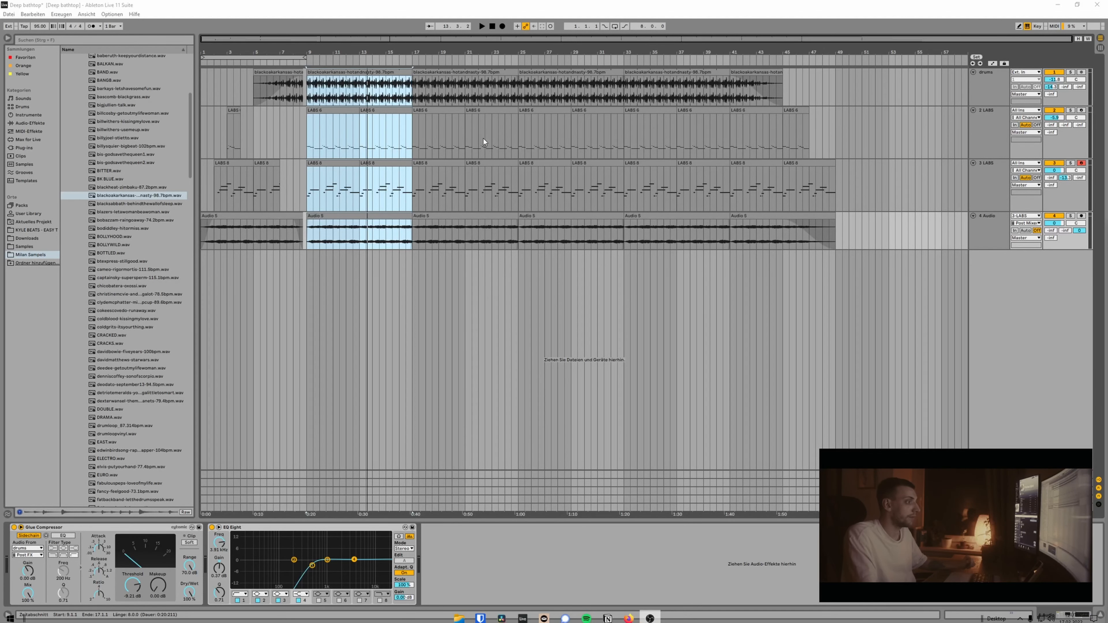
left_click_drag(301, 264, 181, 45)
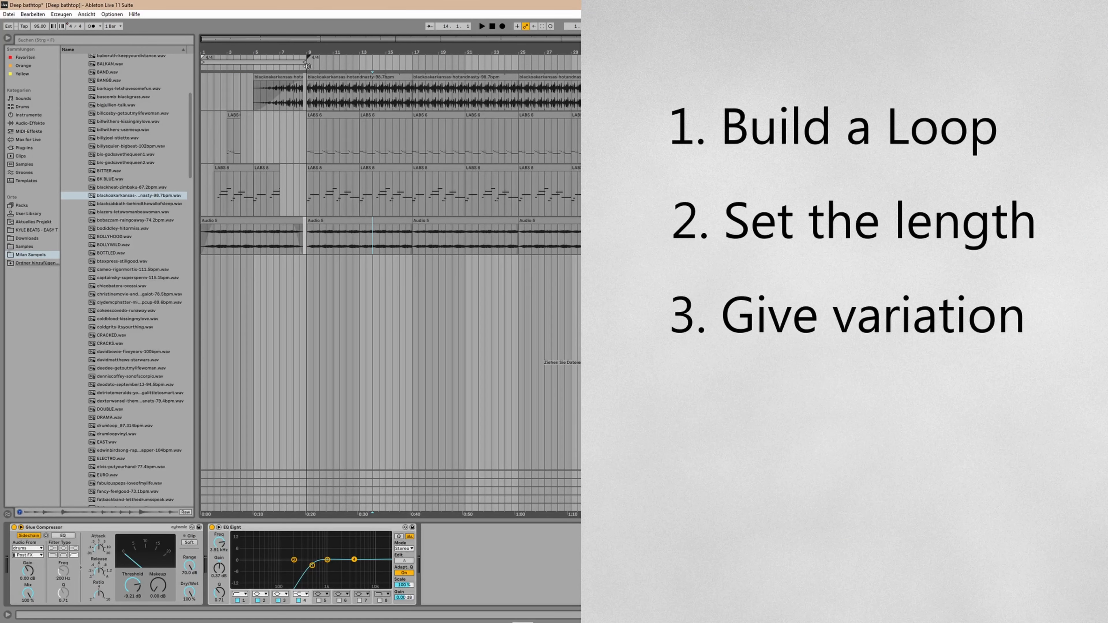
left_click_drag(310, 238, 414, 73)
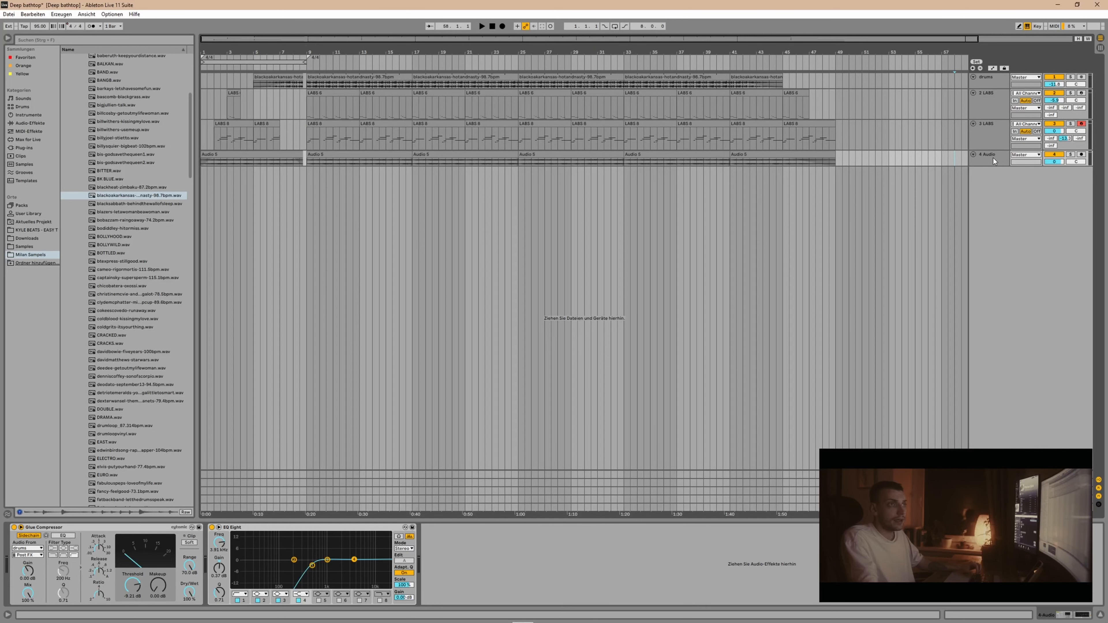
- Insert two audio tracks below the 4 Audio track and name them fx 1 and fx 2
left_click(992, 162)
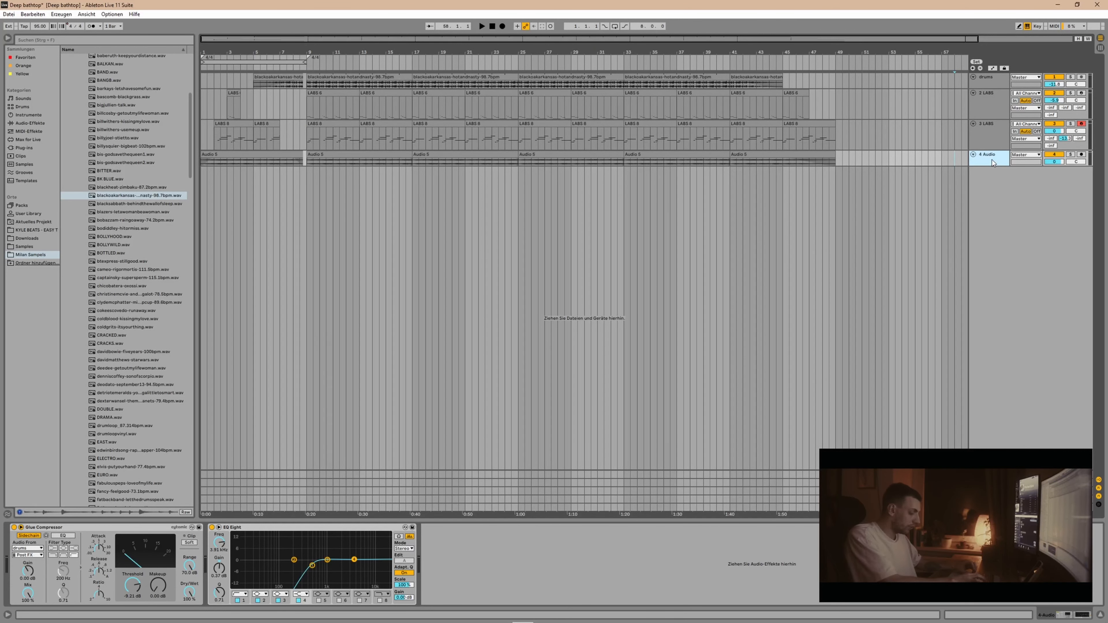
key("ctrl+t")
key("ctrl+t")
left_click(991, 184)
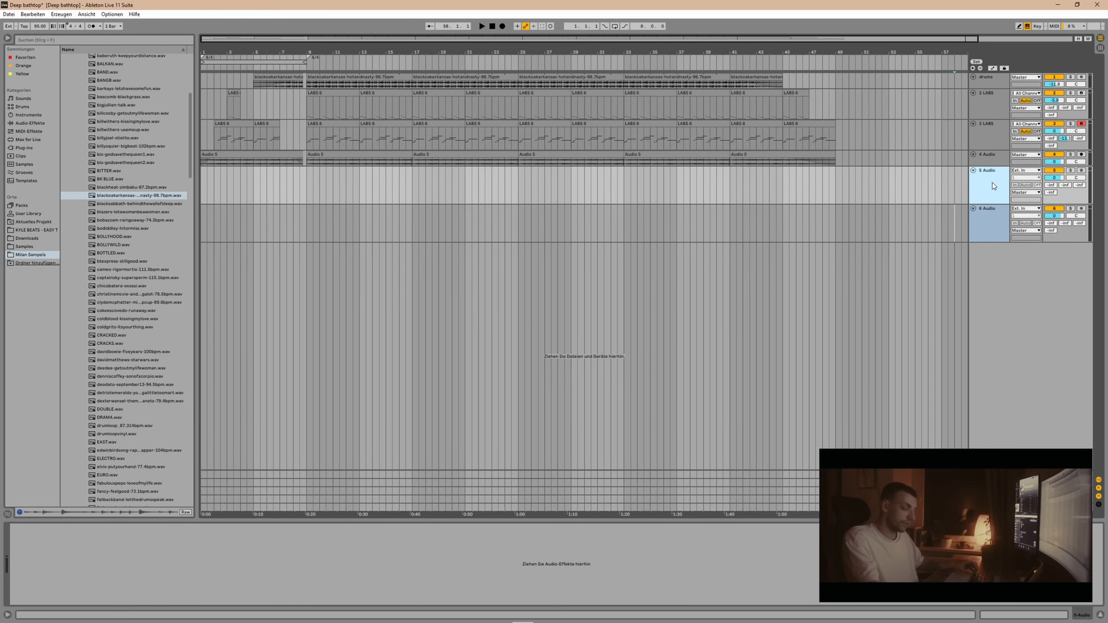
key("ctrl+r")
type("fx 1")
key("Return")
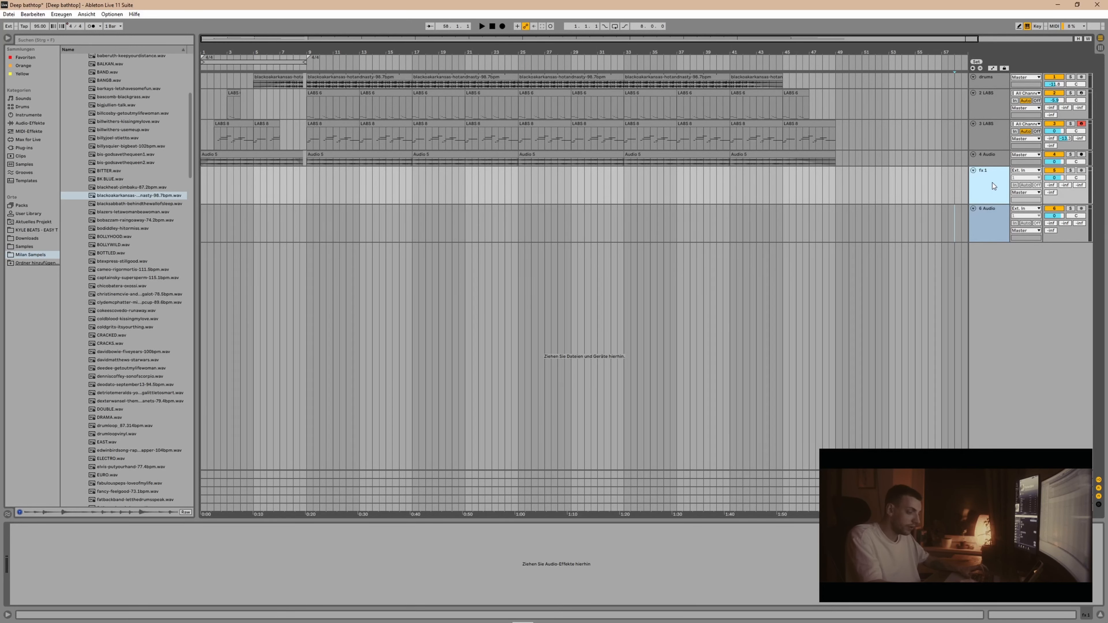
key("Down")
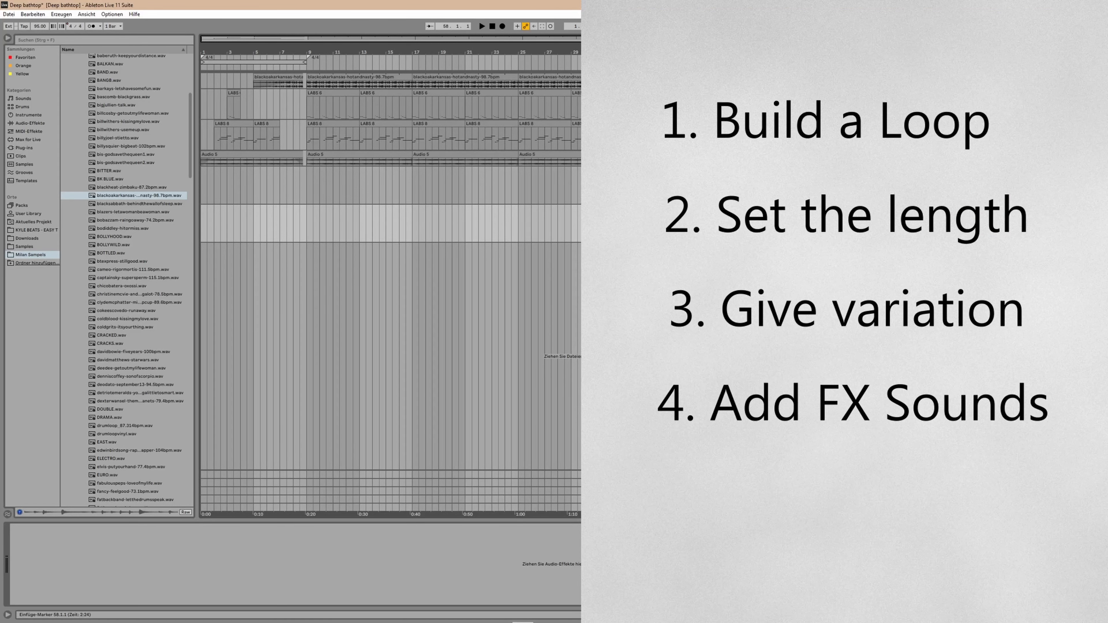
- Audition several drum samples in the browser and place deedee-getoutmylifewoman.wav at bar 9 on the fx 2 track
left_click(104, 327)
left_click(113, 368)
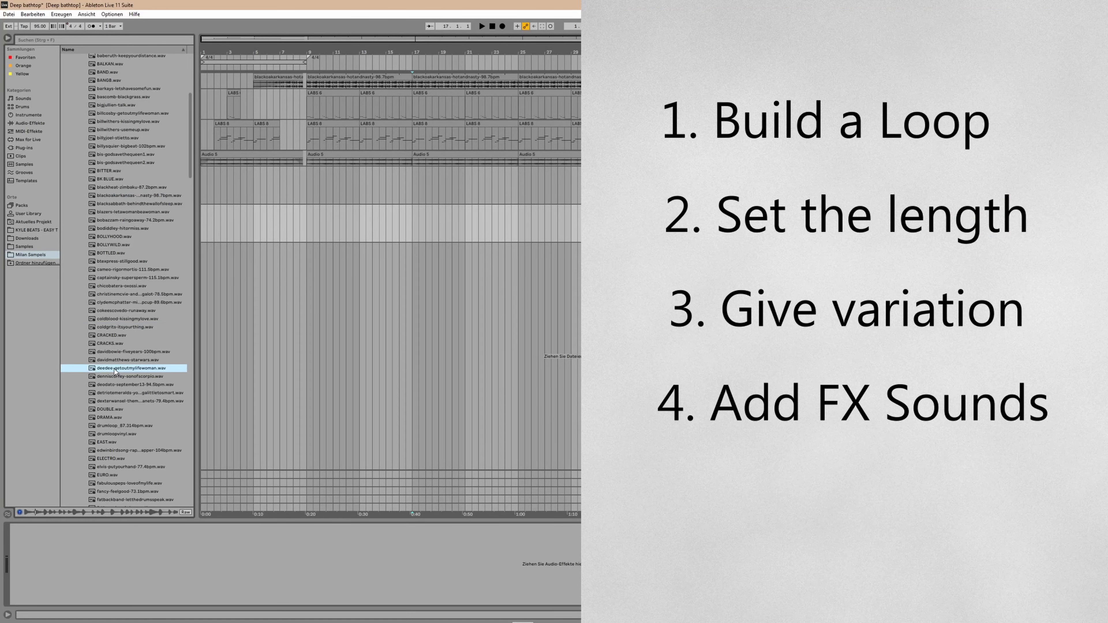
left_click(123, 390)
left_click(123, 385)
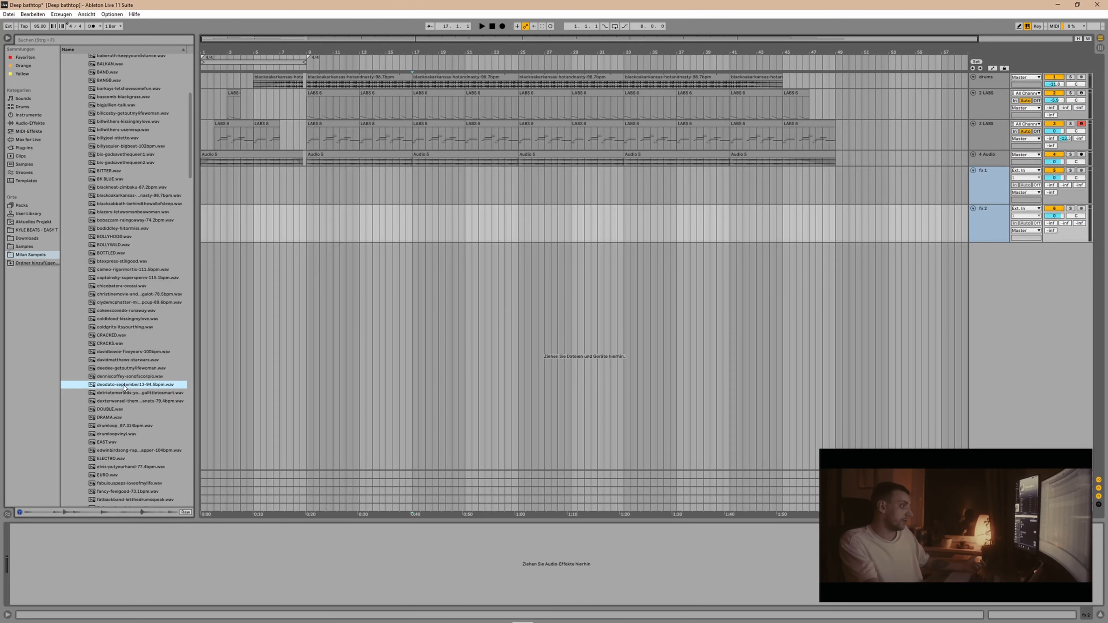
left_click_drag(123, 368, 301, 228)
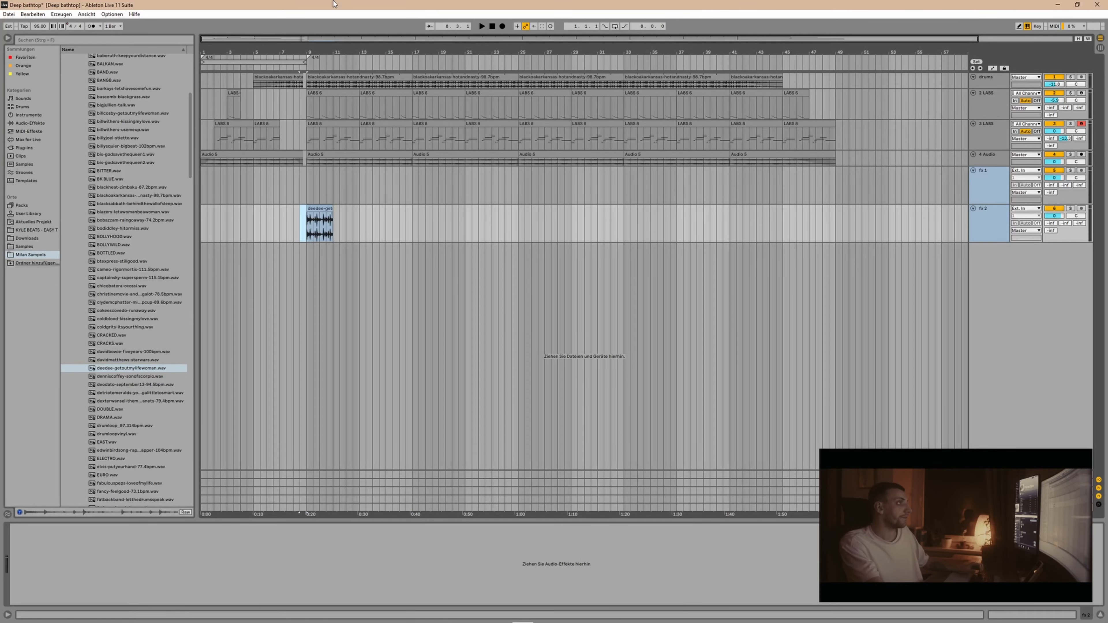
- Split the drum sample clip on fx 2 at 9.2.1 and delete everything after the first hit
left_click_drag(306, 50, 399, 165)
left_click_drag(293, 190, 342, 195)
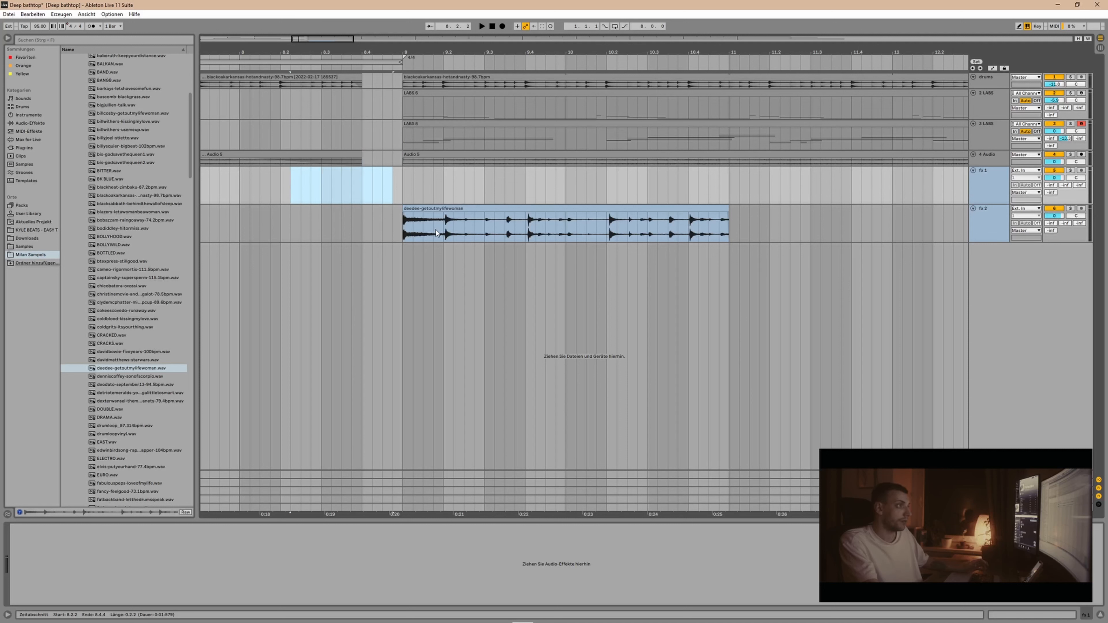
left_click(443, 227)
key("ctrl+e")
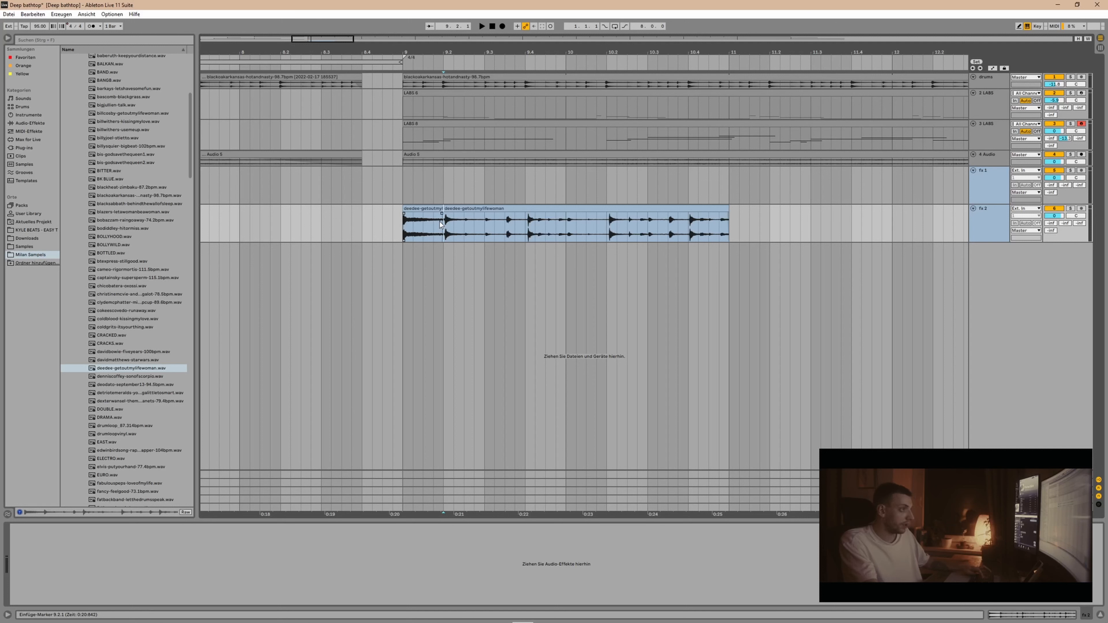
left_click(500, 210)
key("Delete")
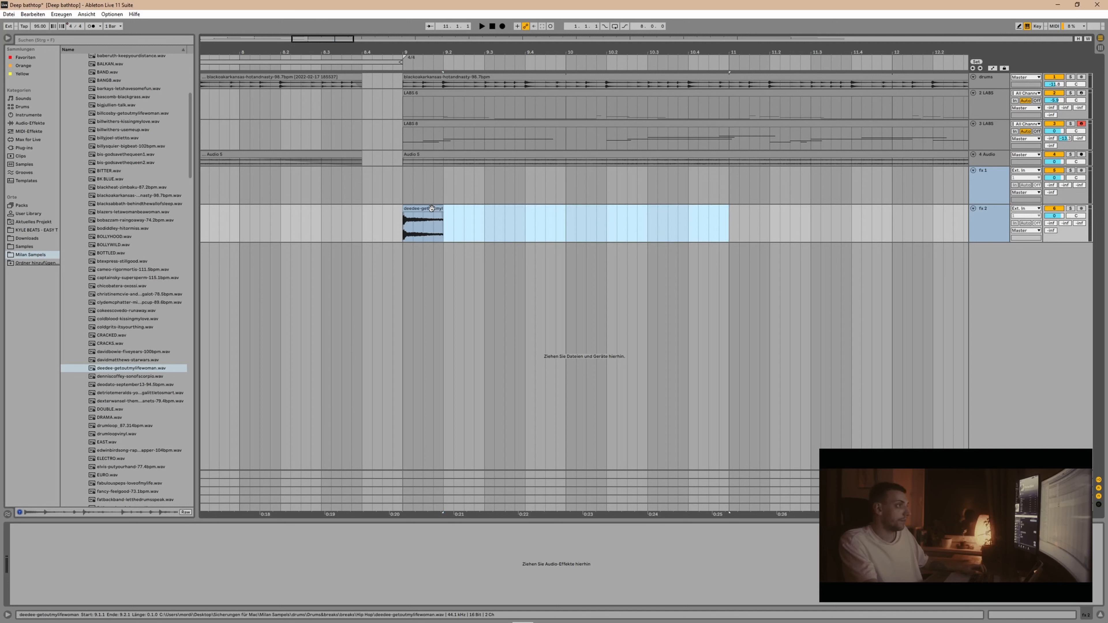
- Move the remaining one-beat hit into the gap at 8.4.1 and reverse it
left_click_drag(432, 208, 391, 216)
key("shift+Tab")
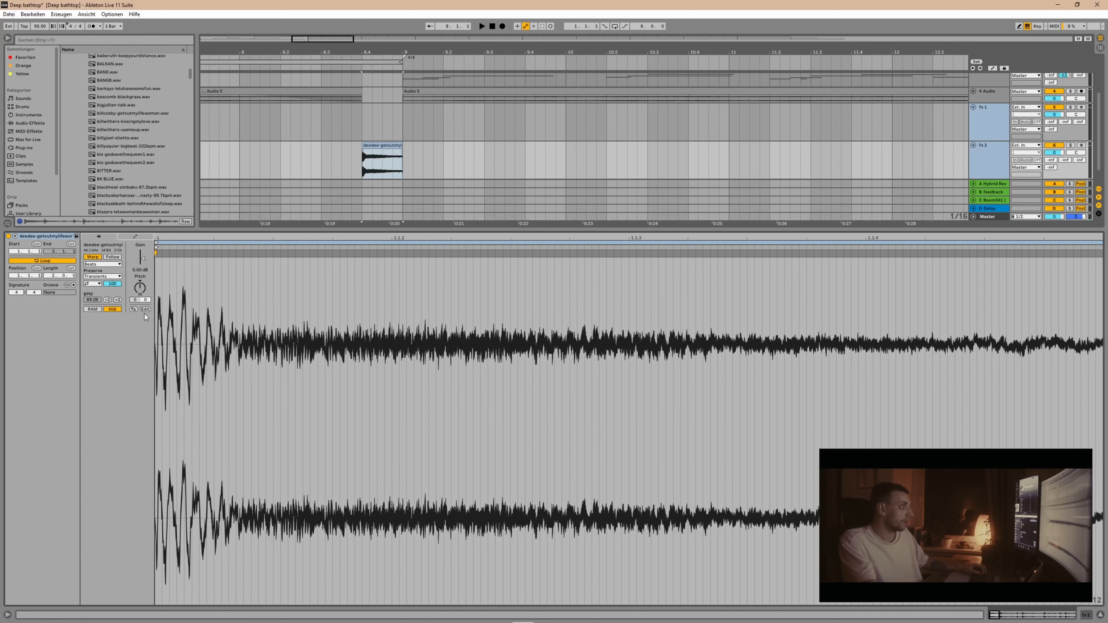
left_click(134, 310)
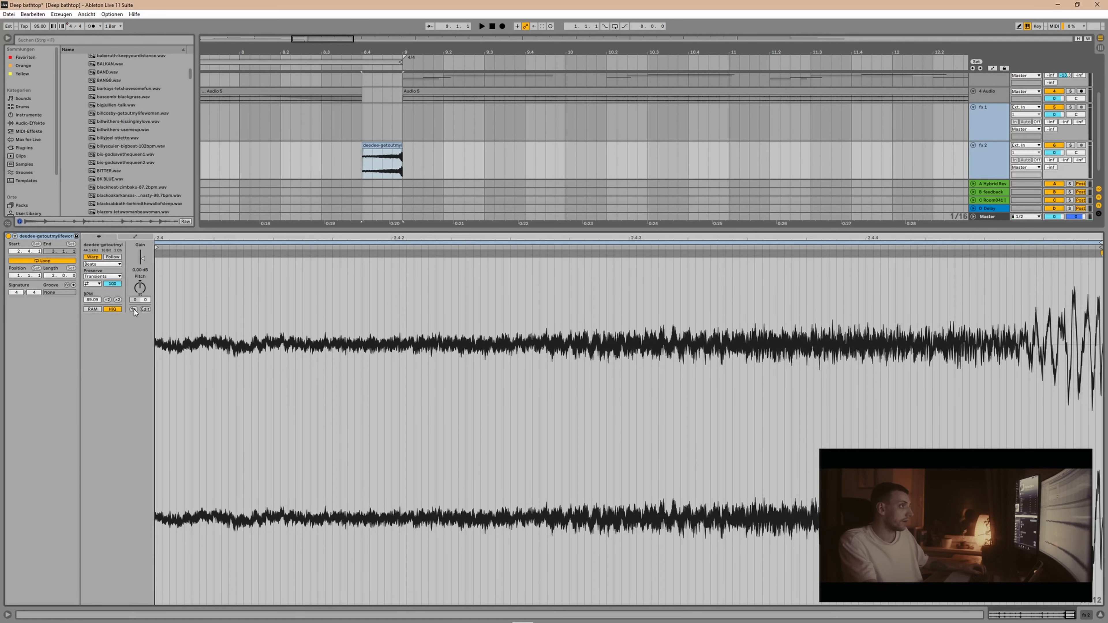
key("shift+Tab")
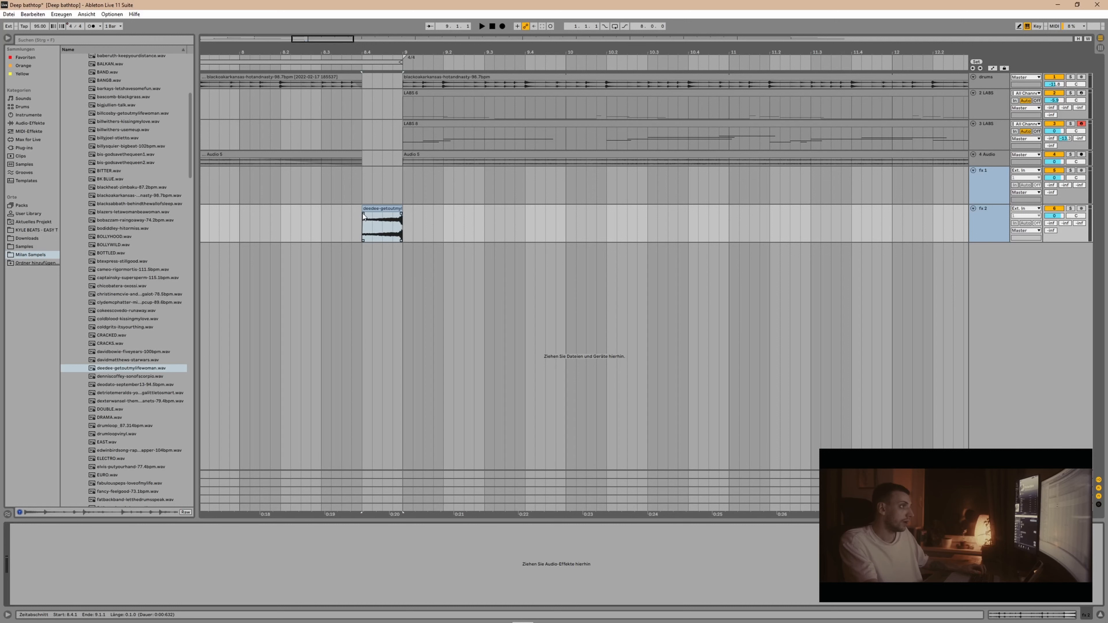
- Fade in the reversed hit and set the fx 2 track's volume to -12.2 dB
key("Tab")
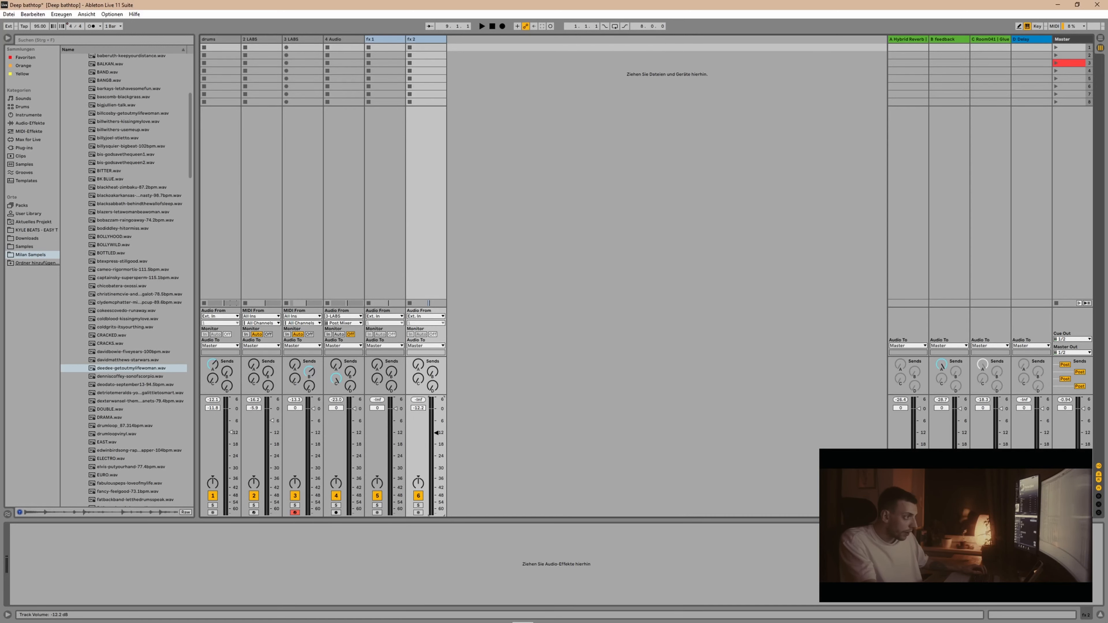
key("Tab")
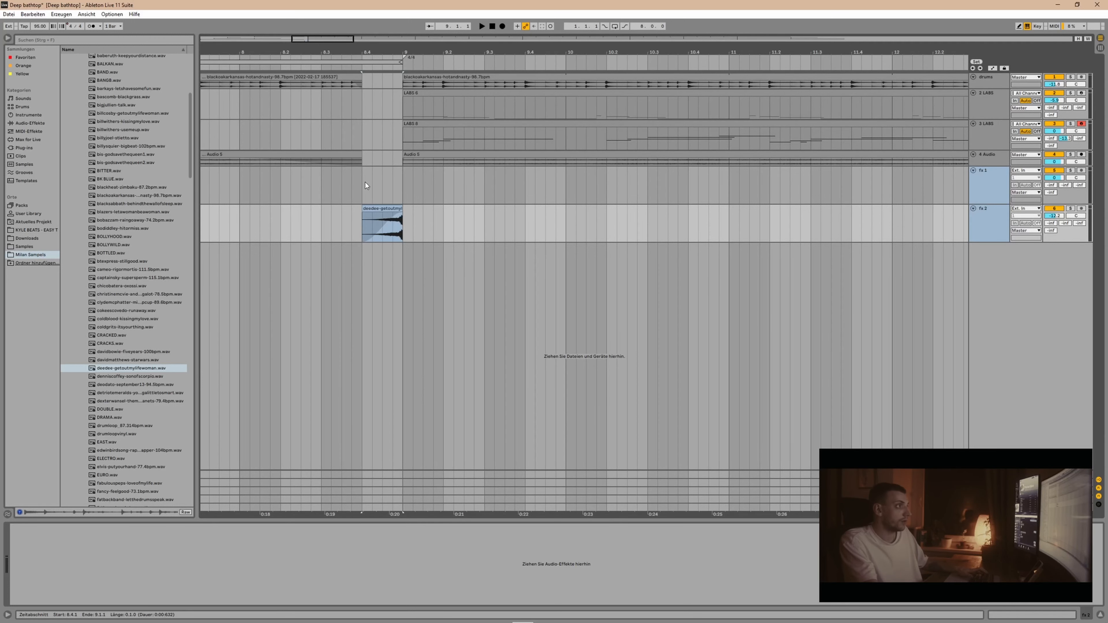
- Play the transition into bar 9 and mark the eight-bar section starts on fx 2 from bar 17 to bar 41
key("space")
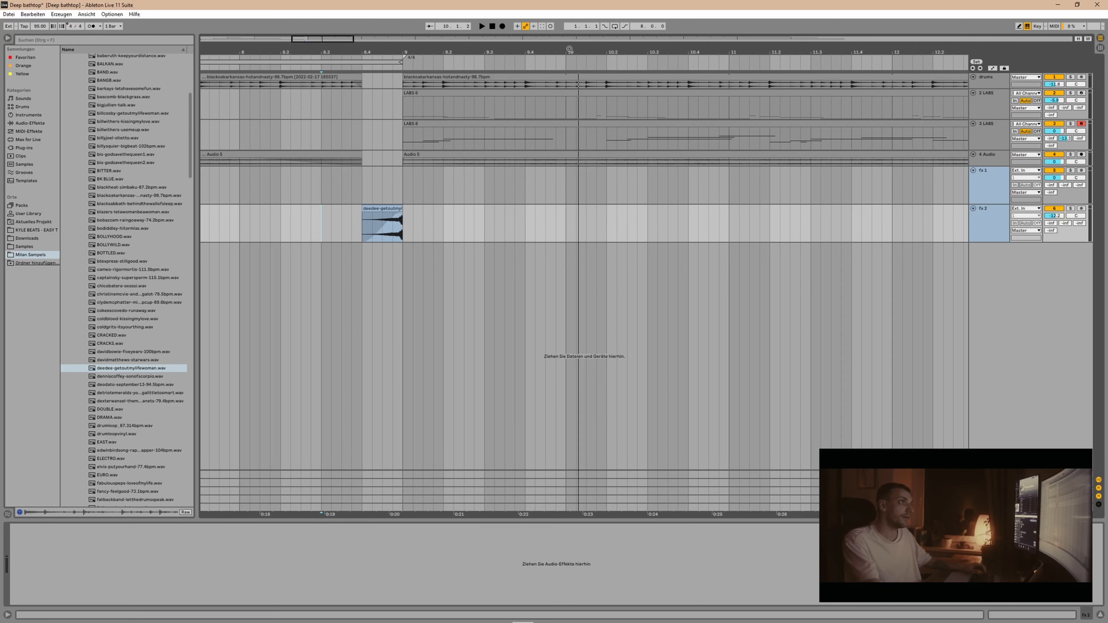
left_click_drag(570, 49, 570, 6)
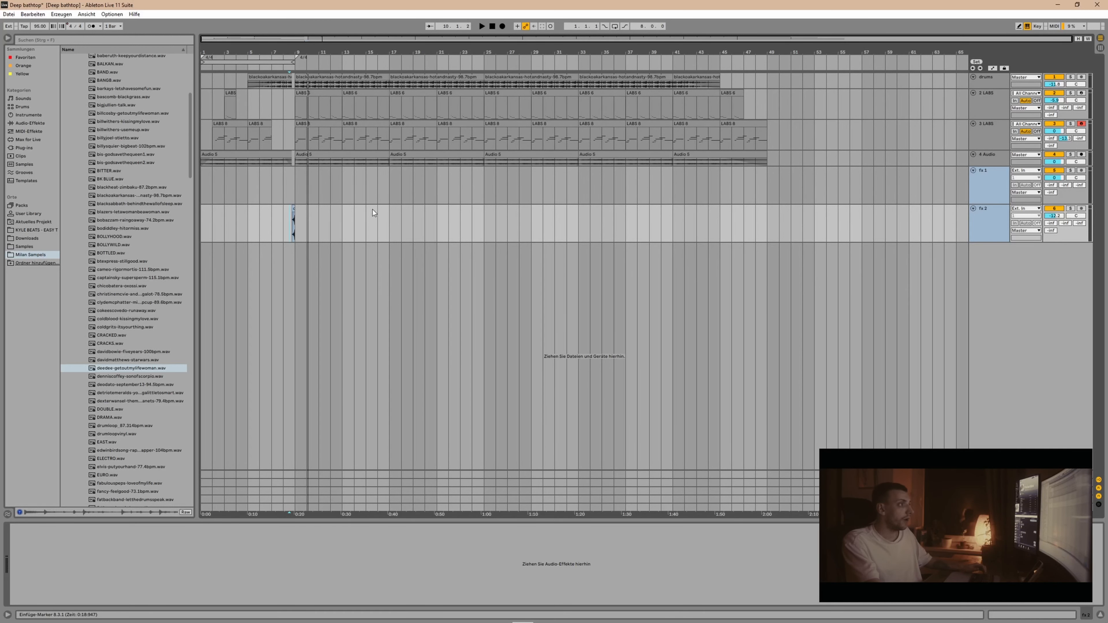
left_click(389, 215)
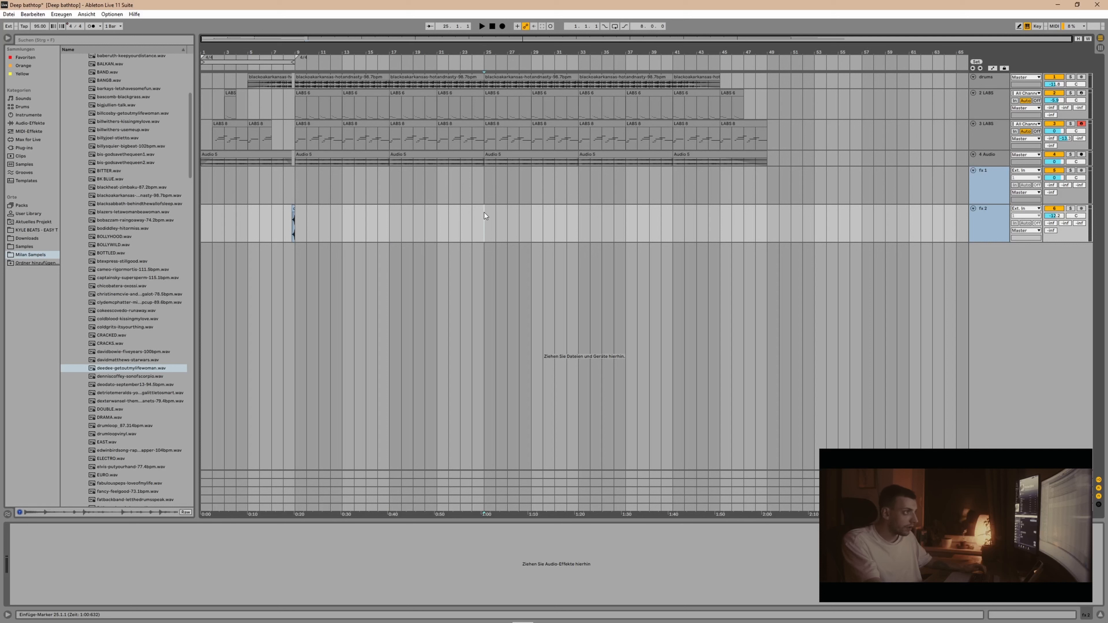
left_click(576, 215)
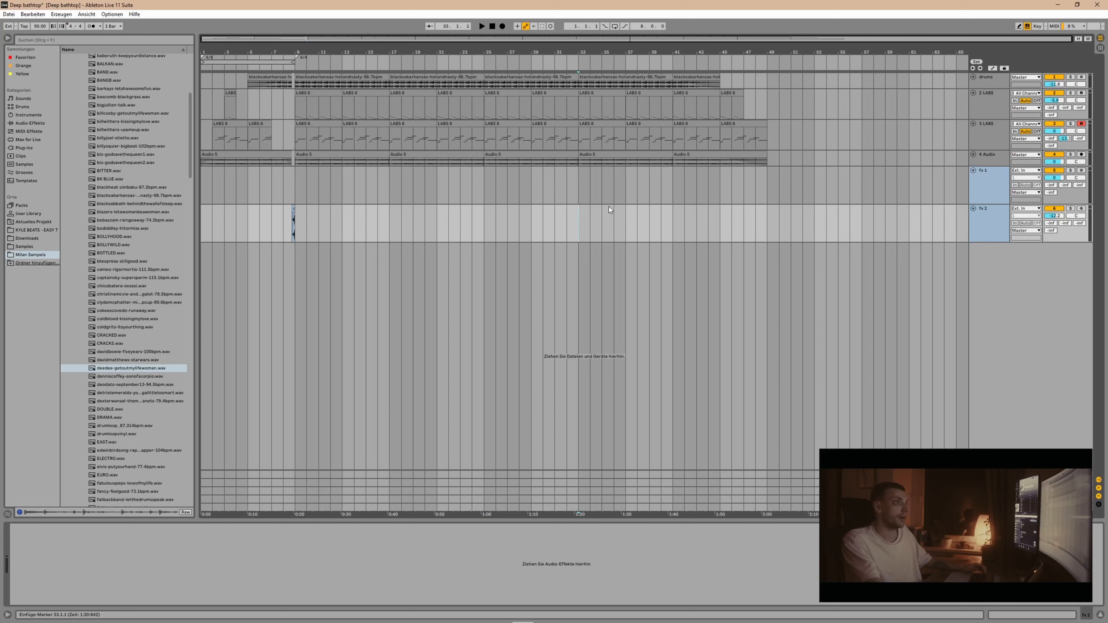
left_click(671, 217)
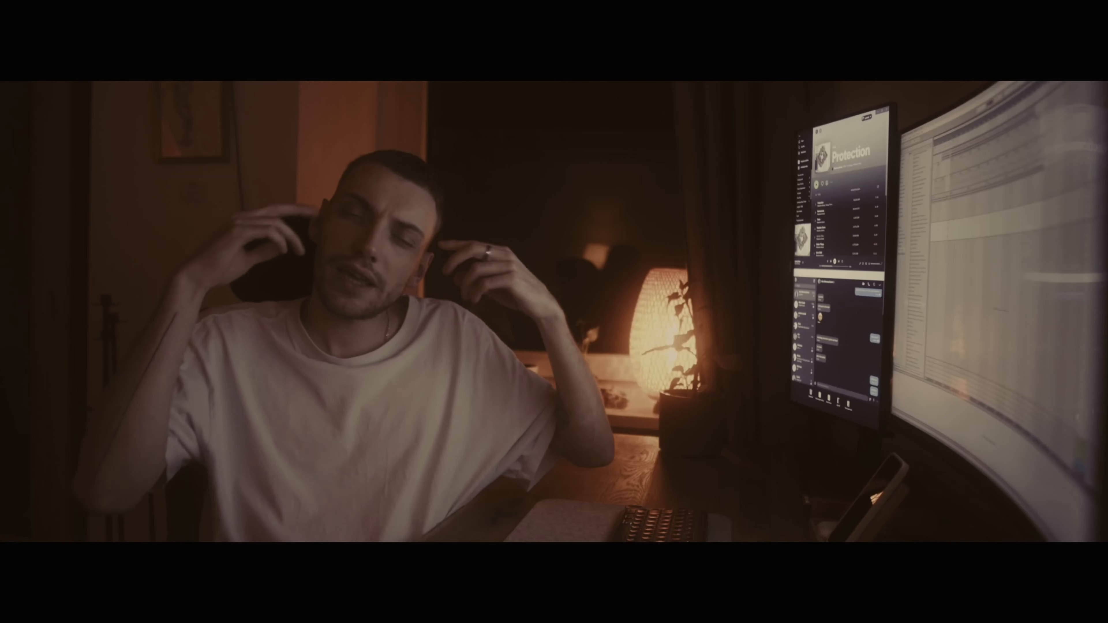